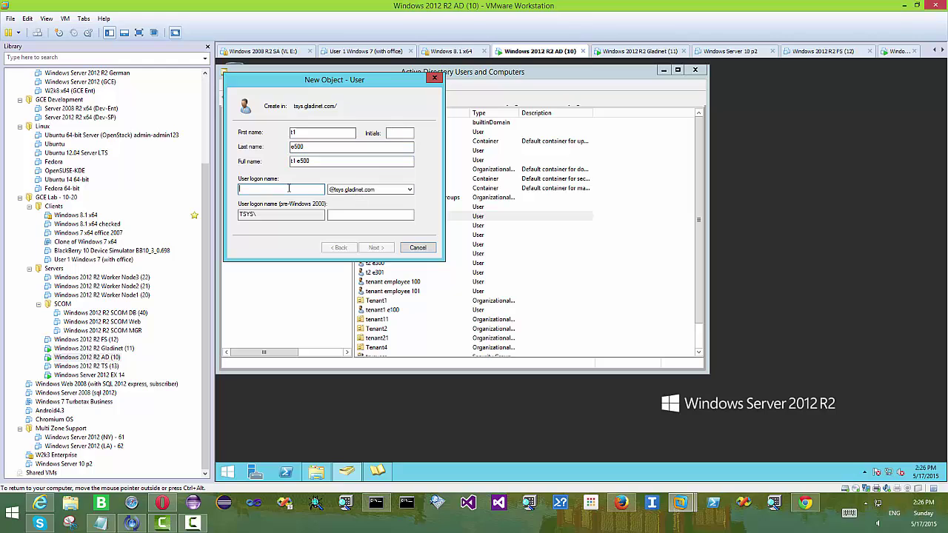
Enter logon name e500 for the new user t1 e500 and type its account password
{"action": "type", "text": "e500"}
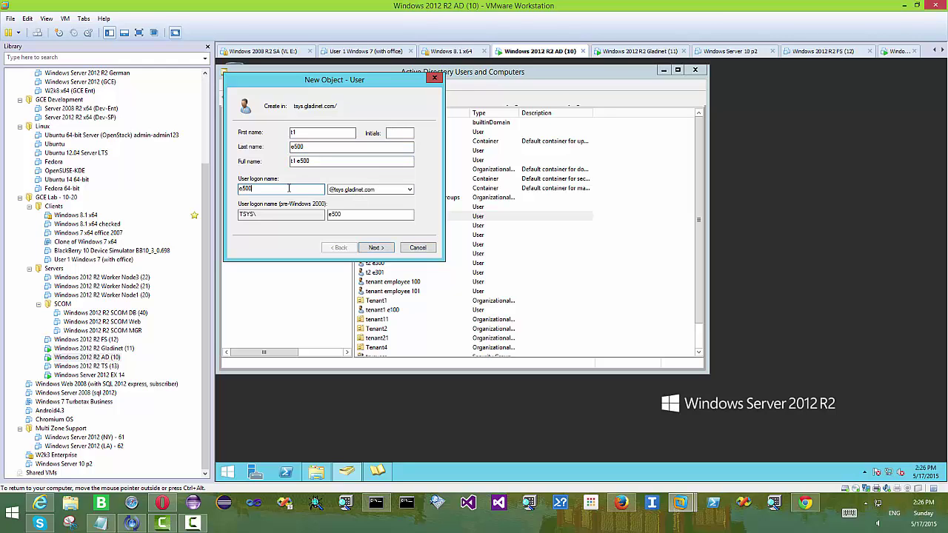
{"action": "left_click", "coordinate": [378, 250]}
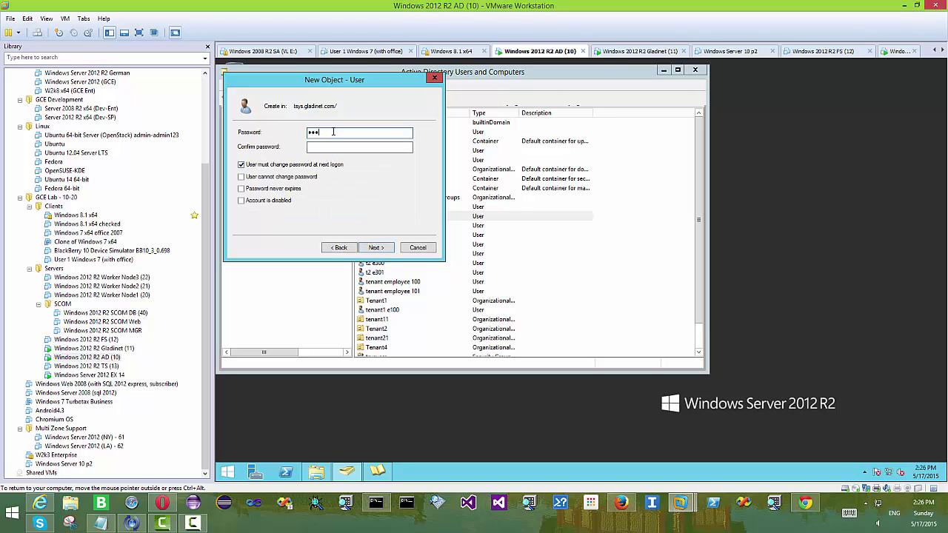
{"action": "type", "text": "P@ssw0rd"}
{"action": "left_click", "coordinate": [359, 149]}
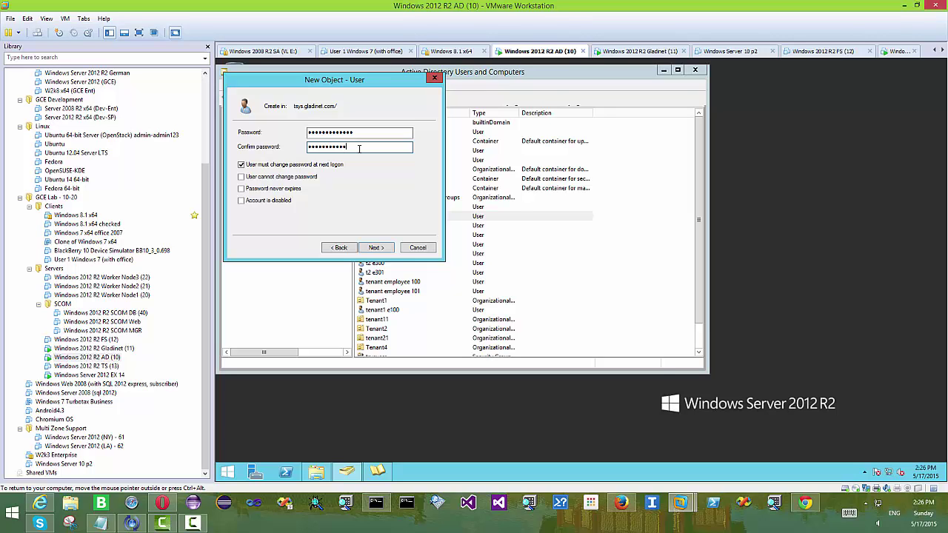
Make the password non-changeable and never-expiring without forced change, finish, and check t1 e500 in the list
{"action": "left_click", "coordinate": [317, 164]}
{"action": "left_click", "coordinate": [308, 178]}
{"action": "left_click", "coordinate": [282, 190]}
{"action": "left_click", "coordinate": [374, 248]}
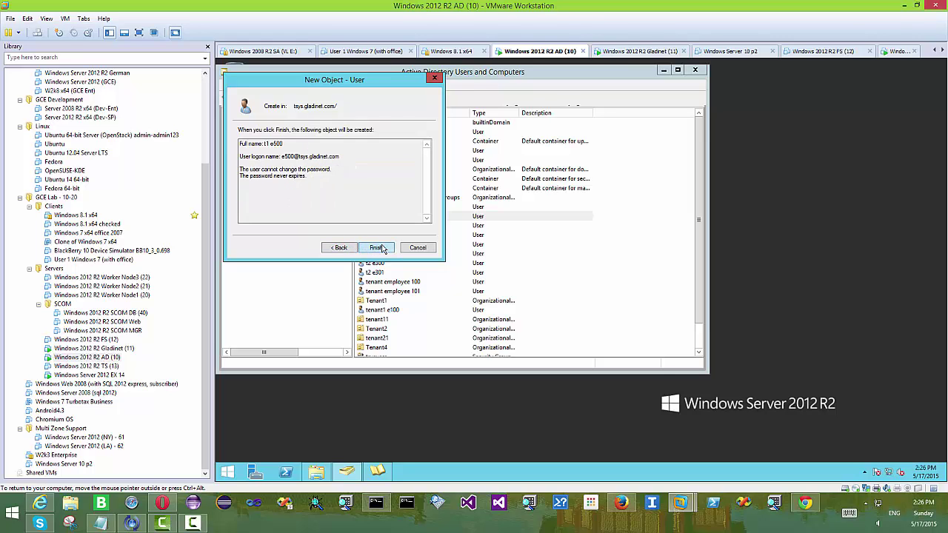
{"action": "left_click", "coordinate": [378, 249]}
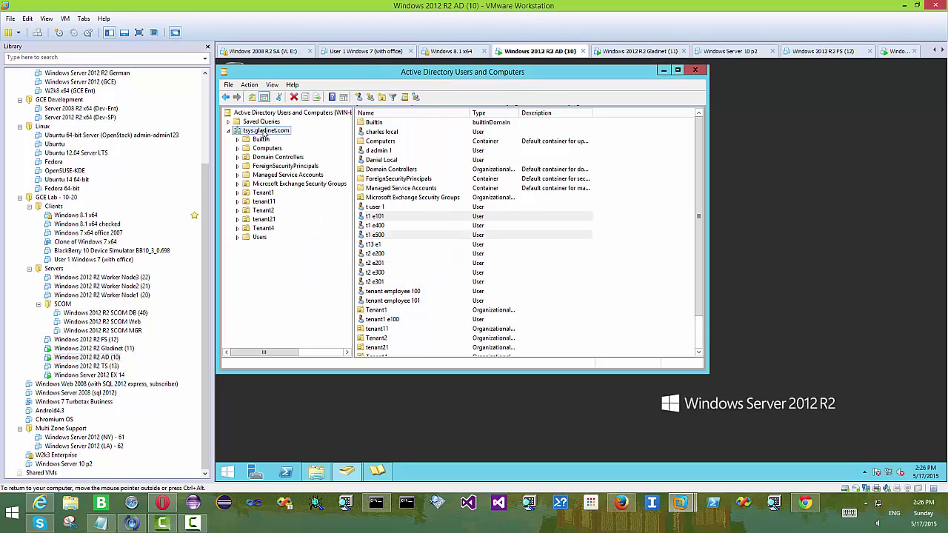
{"action": "left_click", "coordinate": [423, 236]}
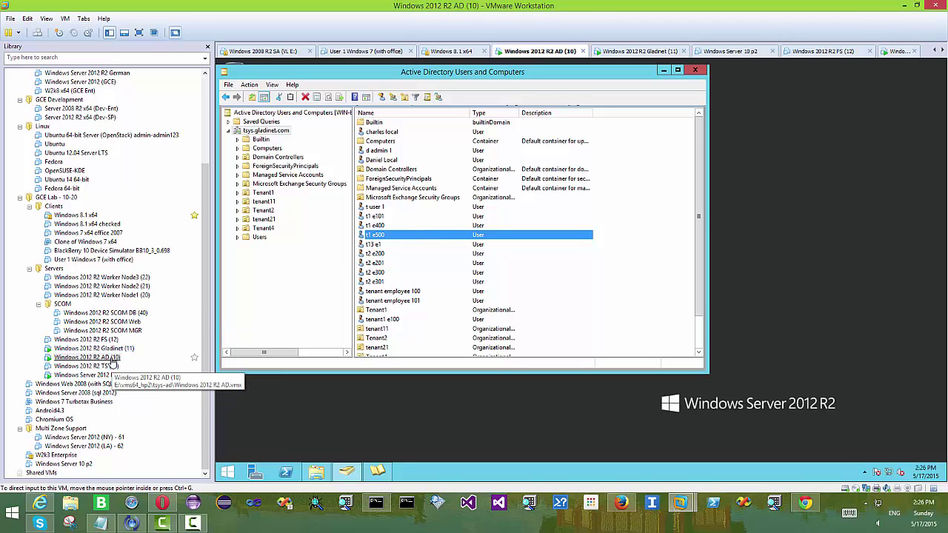
Import the AD user e500 into the Jerry Cloud user manager through an LDAP search
{"action": "left_click", "coordinate": [805, 503]}
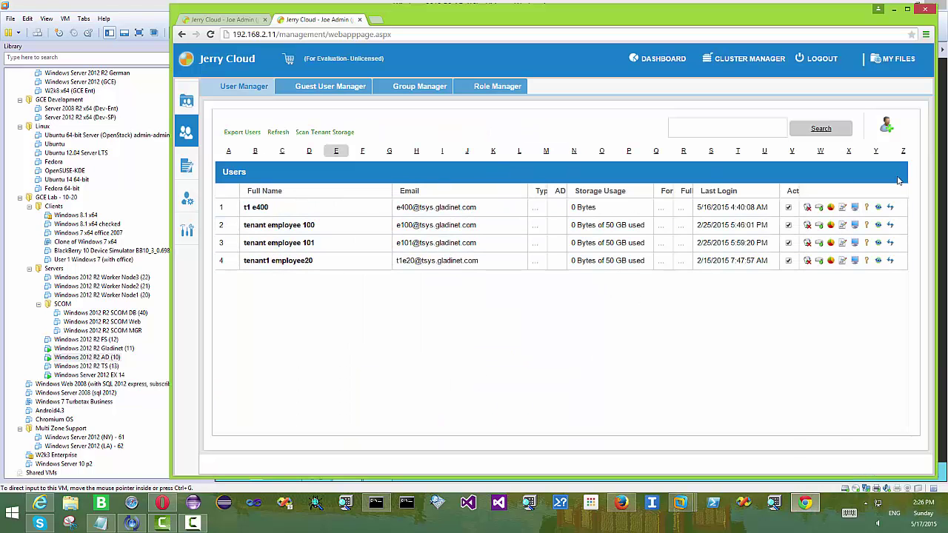
{"action": "left_click", "coordinate": [887, 127]}
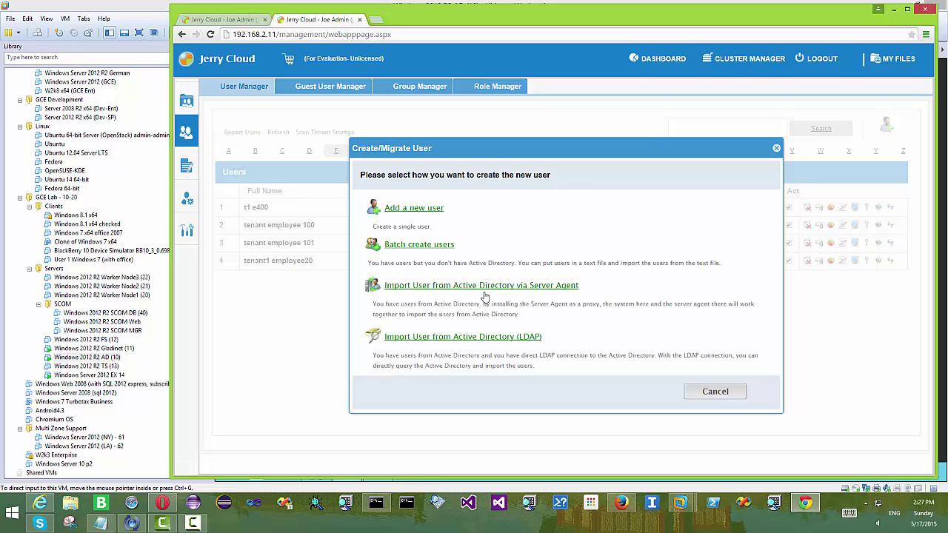
{"action": "left_click", "coordinate": [497, 337]}
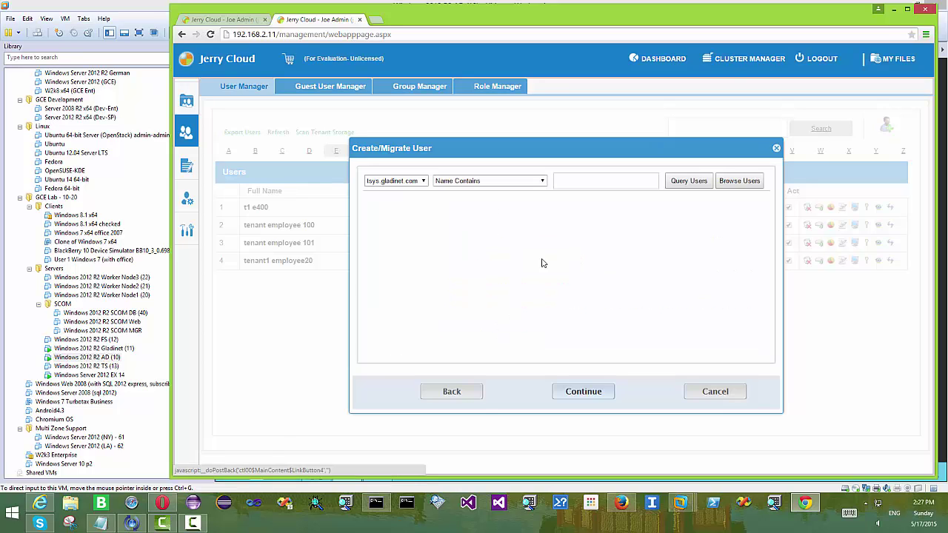
{"action": "type", "text": "e500"}
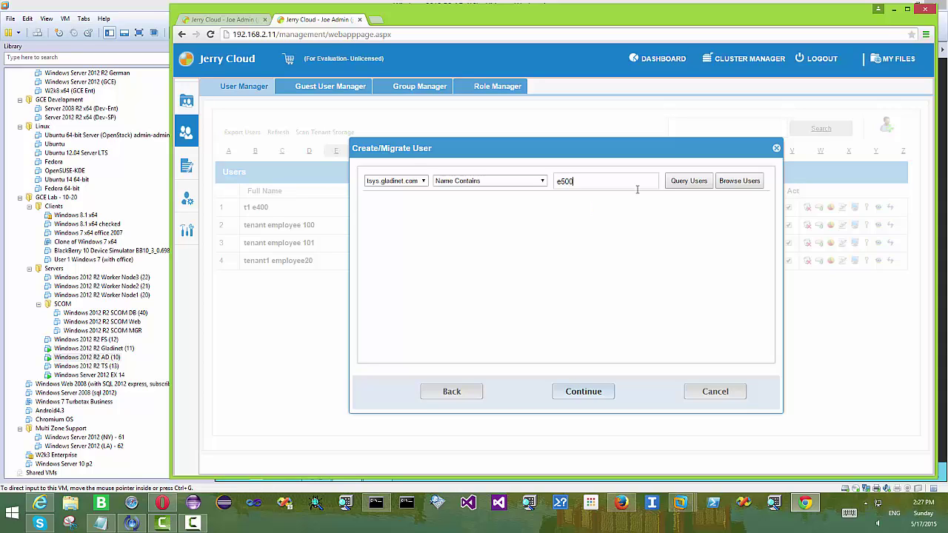
{"action": "left_click", "coordinate": [699, 181]}
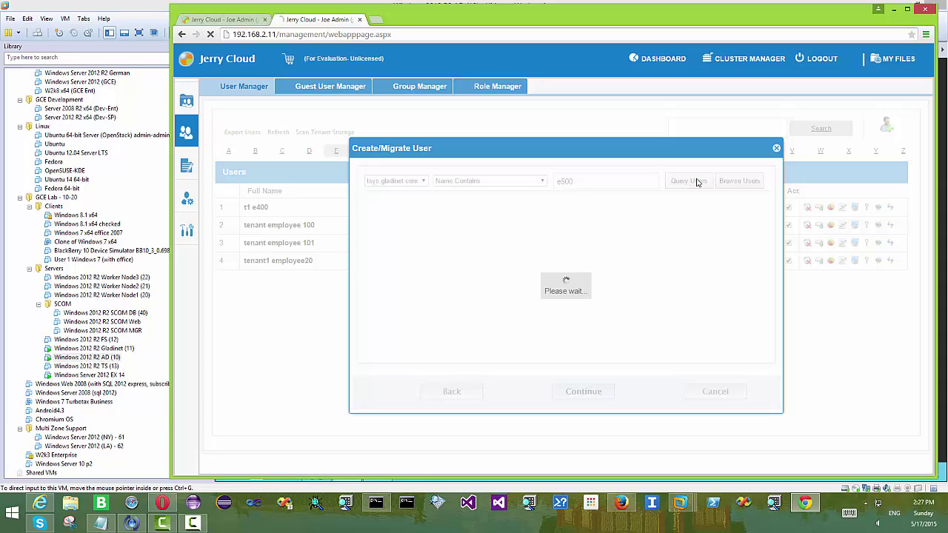
{"action": "left_click", "coordinate": [575, 394]}
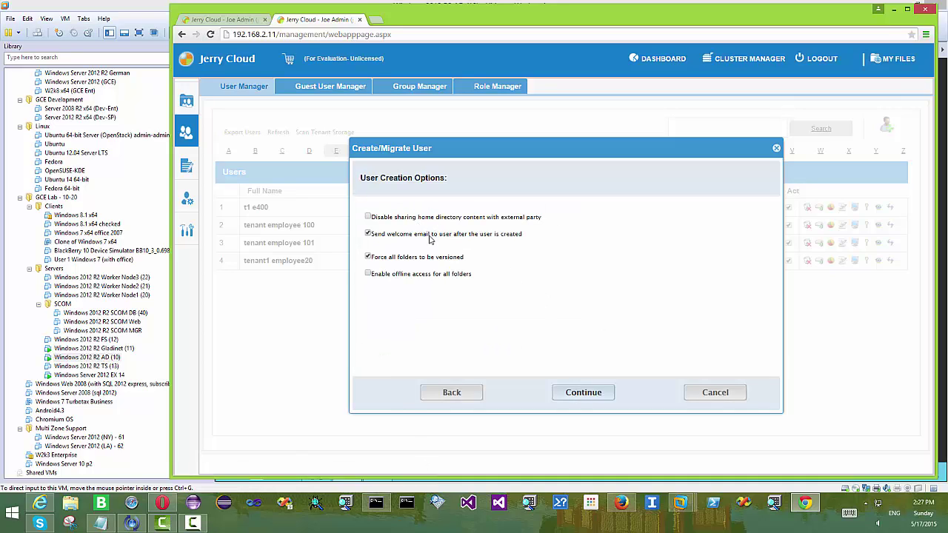
Skip the welcome email and commit the user with Read/Write on HelloPublicArea
{"action": "left_click", "coordinate": [431, 236]}
{"action": "left_click", "coordinate": [585, 394]}
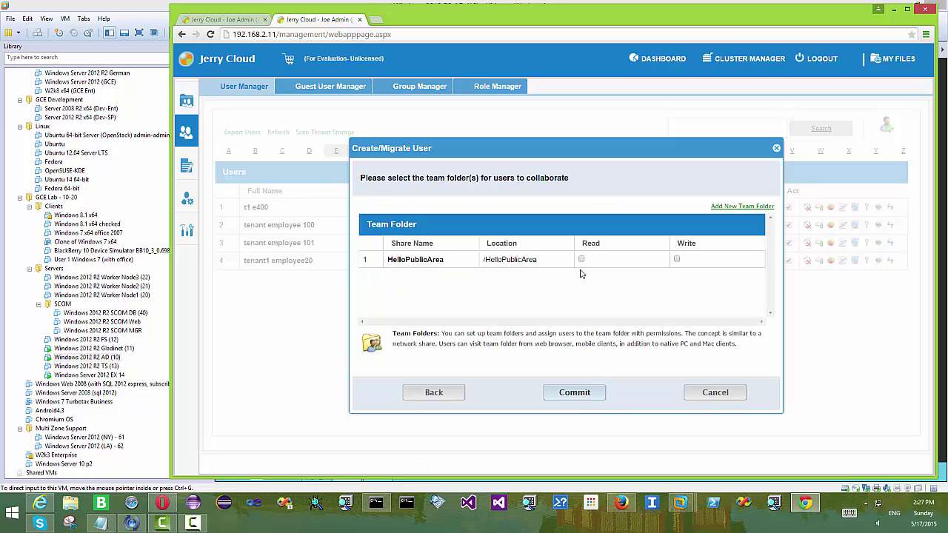
{"action": "left_click", "coordinate": [582, 261]}
{"action": "left_click", "coordinate": [676, 259]}
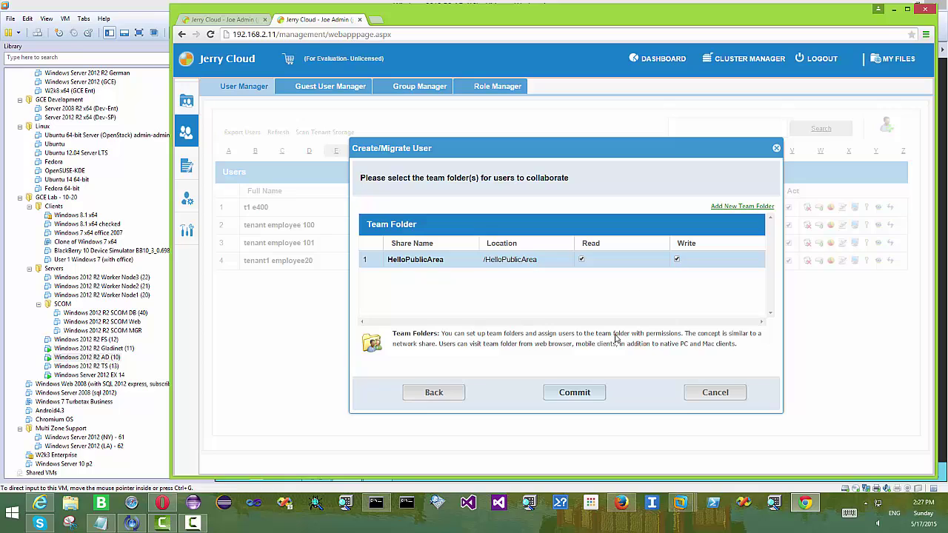
{"action": "left_click", "coordinate": [586, 395]}
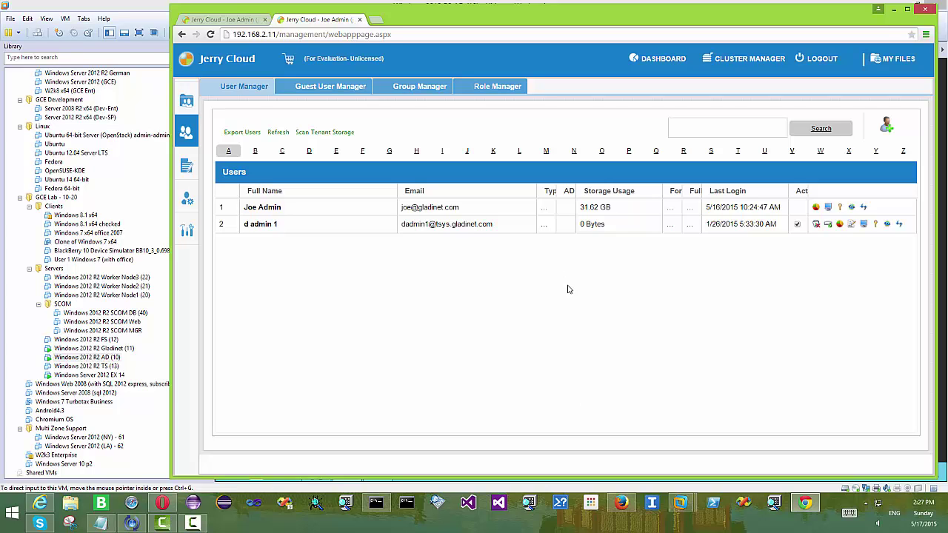
{"action": "left_click", "coordinate": [621, 503]}
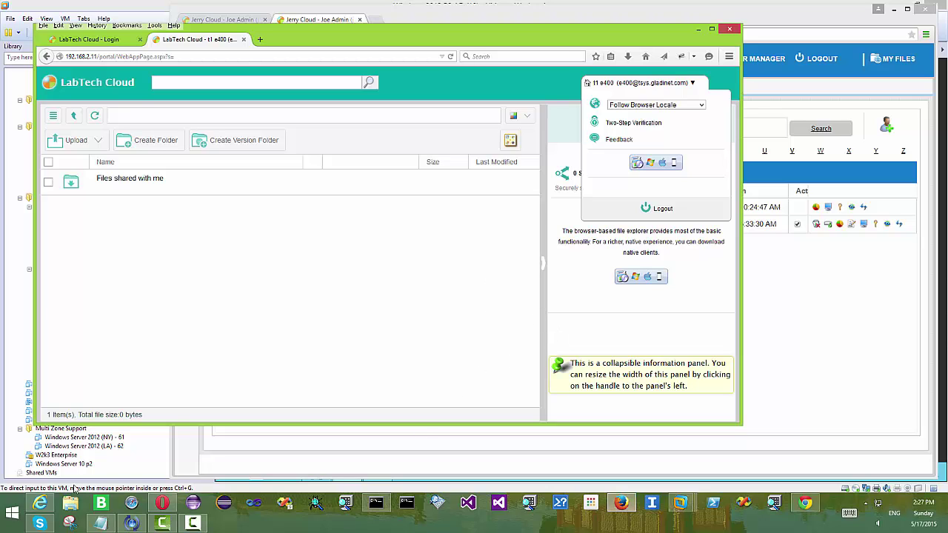
Sign in to the Jerry Cloud portal with the e500 user's email address and password
{"action": "mouse_move", "coordinate": [42, 505]}
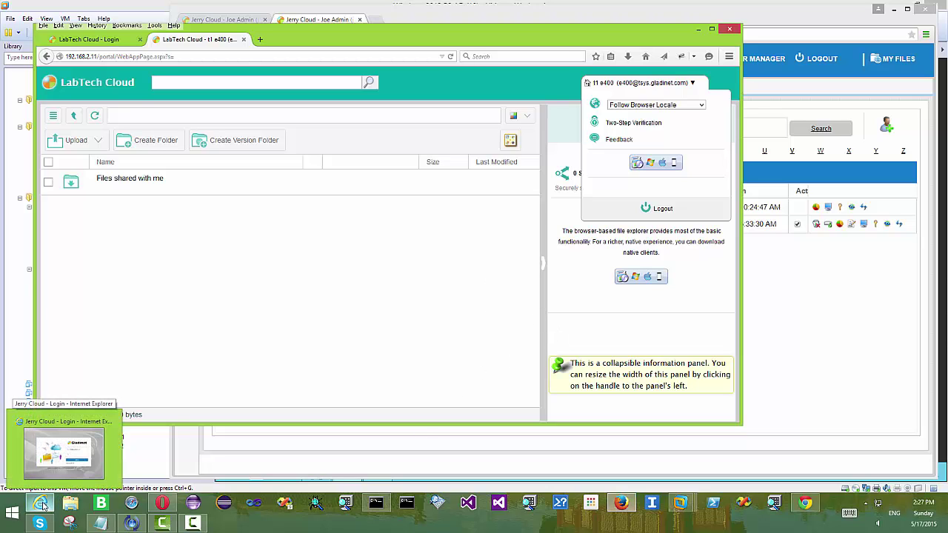
{"action": "left_click", "coordinate": [42, 505]}
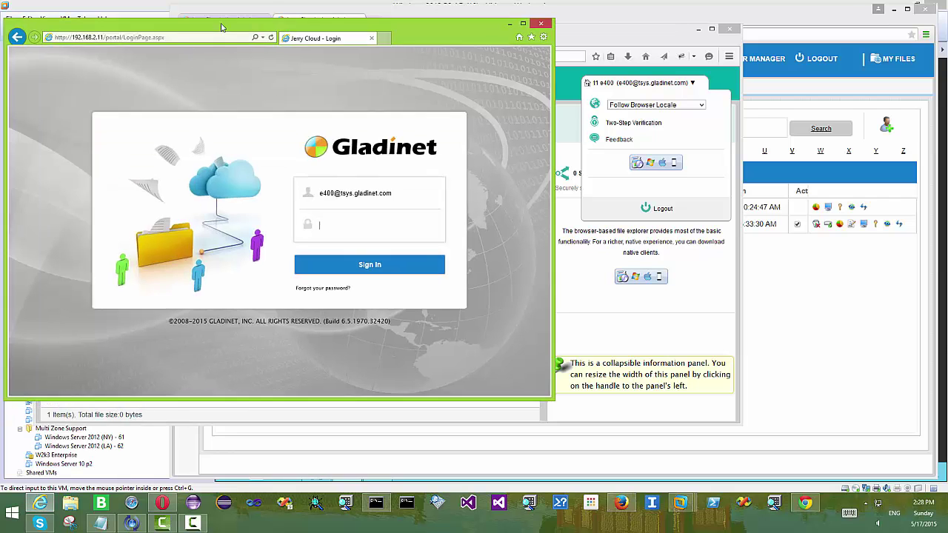
{"action": "left_click_drag", "start_coordinate": [191, 23], "coordinate": [332, 45]}
{"action": "left_click", "coordinate": [467, 215]}
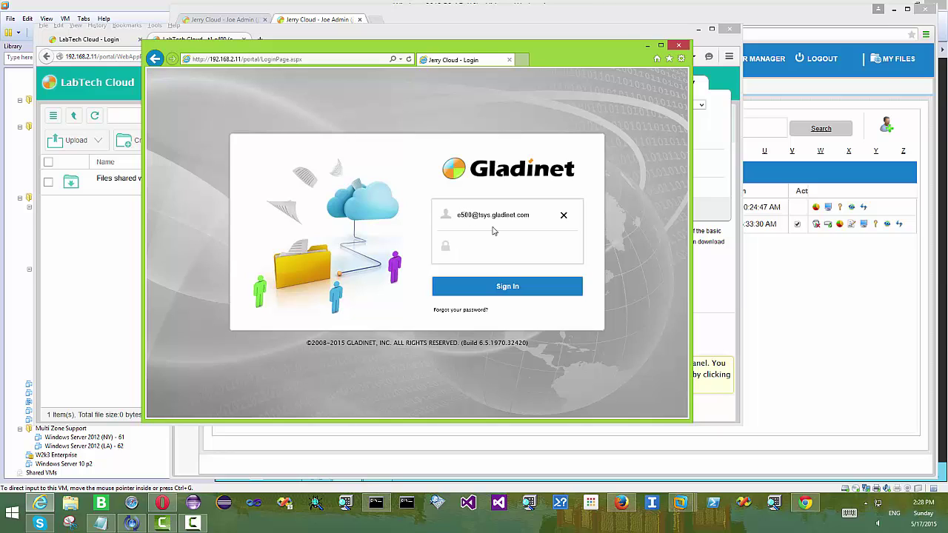
{"action": "left_click", "coordinate": [488, 249]}
{"action": "type", "text": "••••••••••"}
{"action": "left_click", "coordinate": [518, 289]}
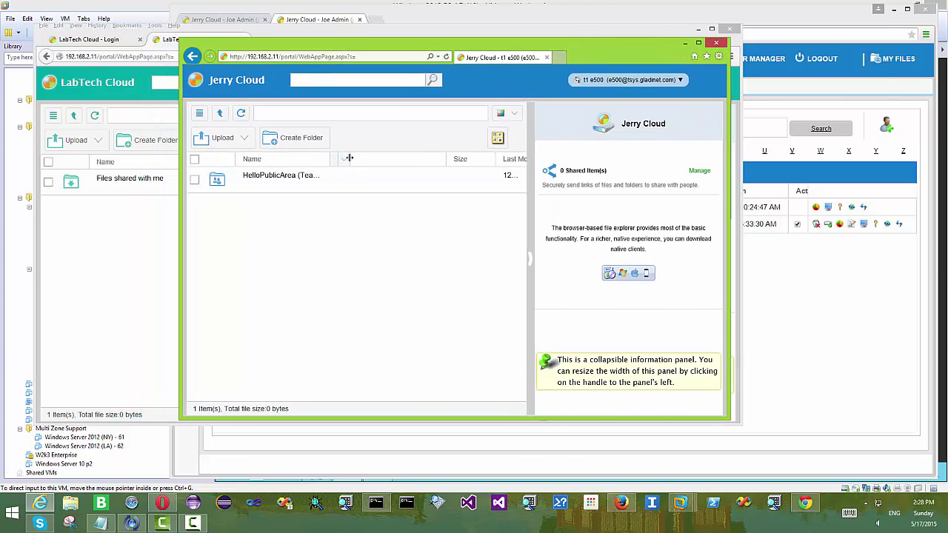
{"action": "key", "text": "ctrl+Tab"}
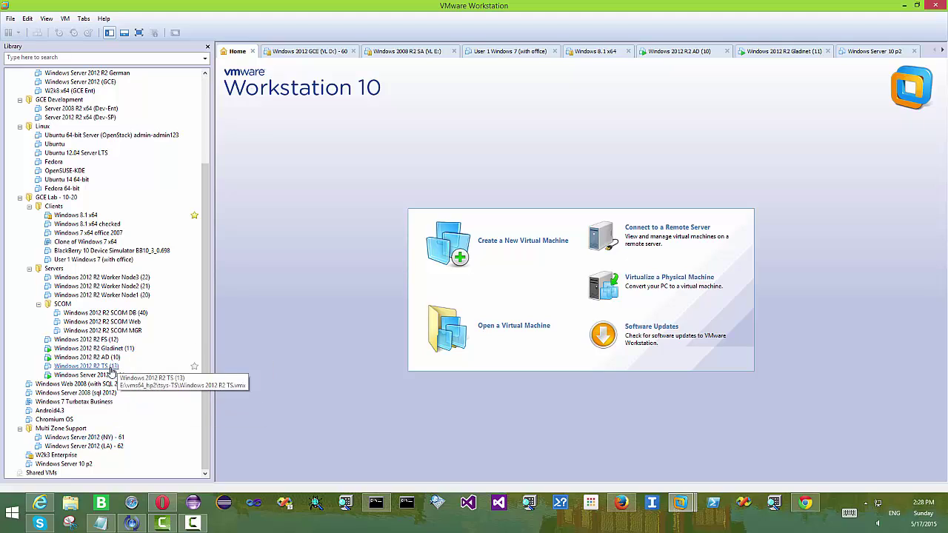
Start the Windows Server 2012 EX 14 VM and unlock it with the administrator password
{"action": "double_click", "coordinate": [107, 375]}
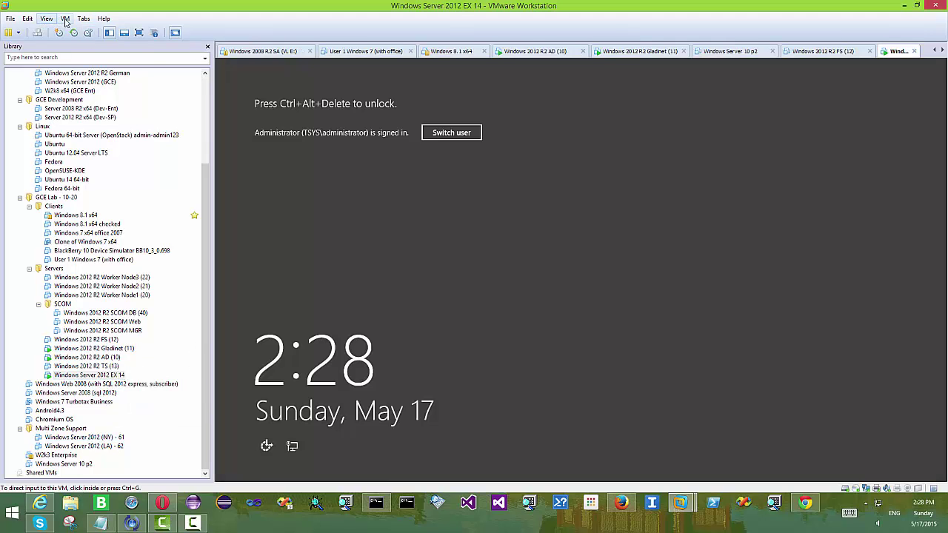
{"action": "left_click", "coordinate": [65, 19]}
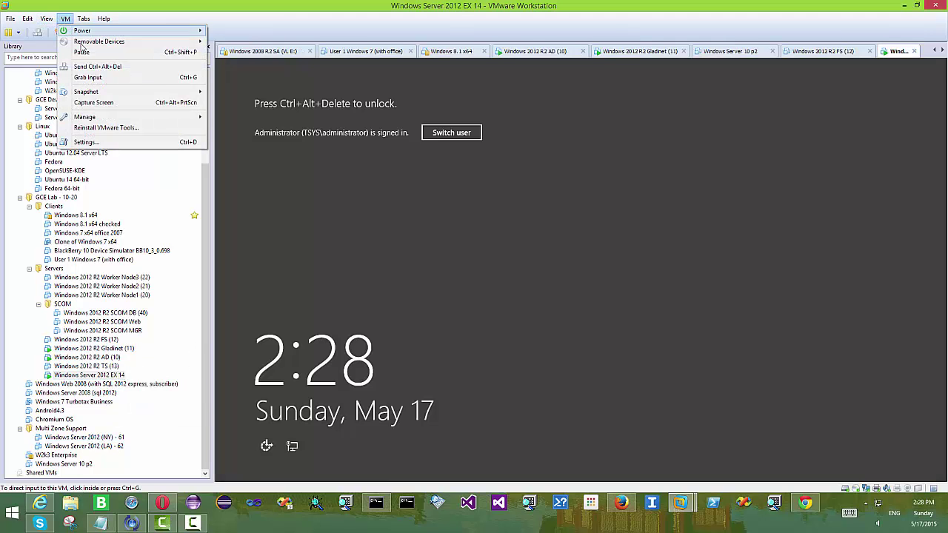
{"action": "left_click", "coordinate": [82, 67]}
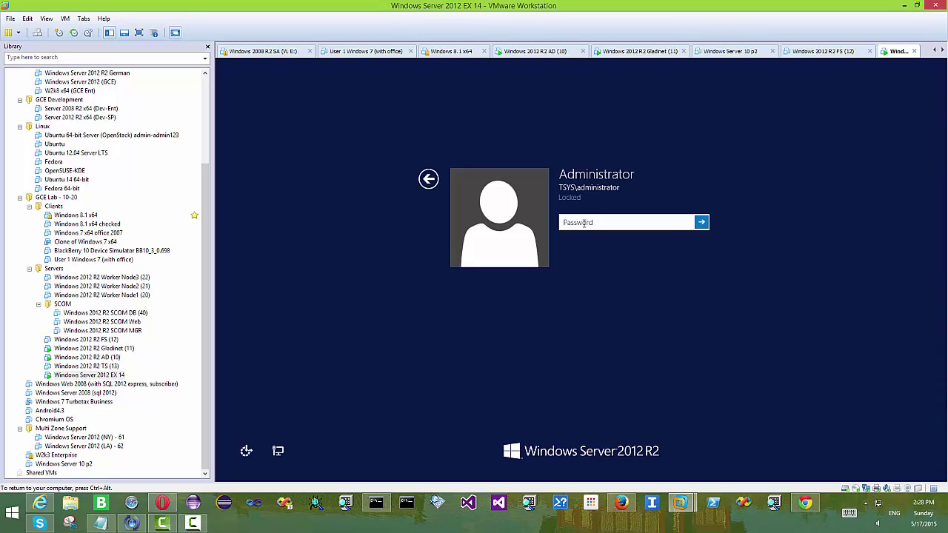
{"action": "type", "text": "P@ssw0rd1234"}
{"action": "key", "text": "Return"}
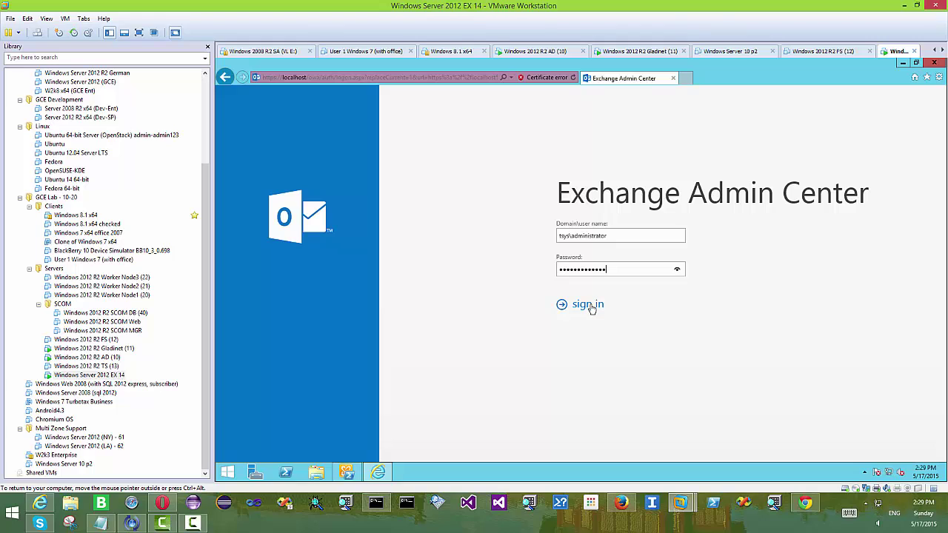
Create a user mailbox with alias e500 linked to the existing user t1 e500
{"action": "left_click", "coordinate": [591, 301]}
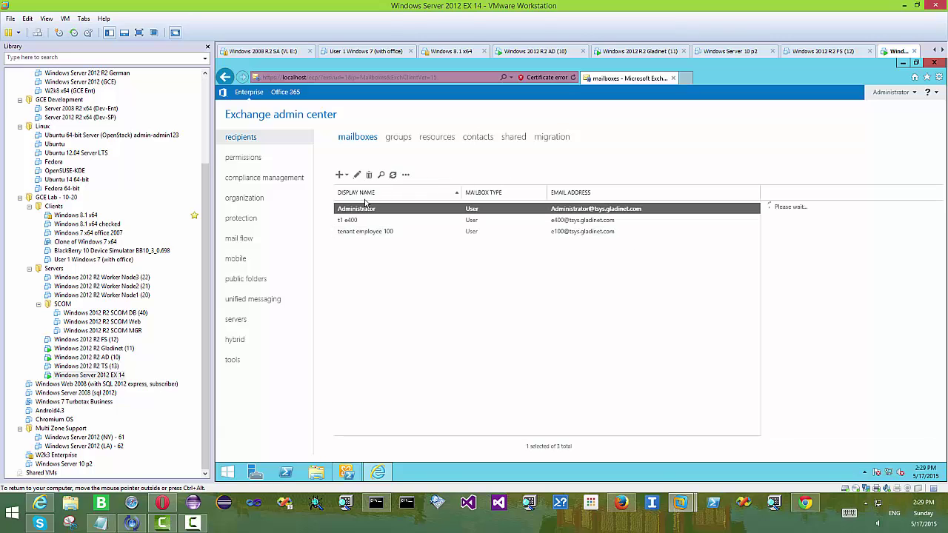
{"action": "left_click", "coordinate": [341, 177]}
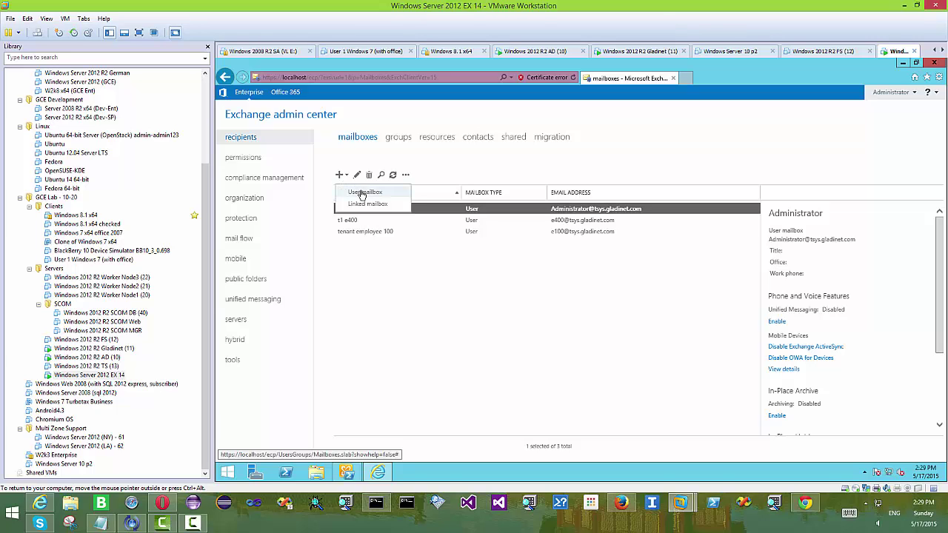
{"action": "left_click", "coordinate": [364, 193]}
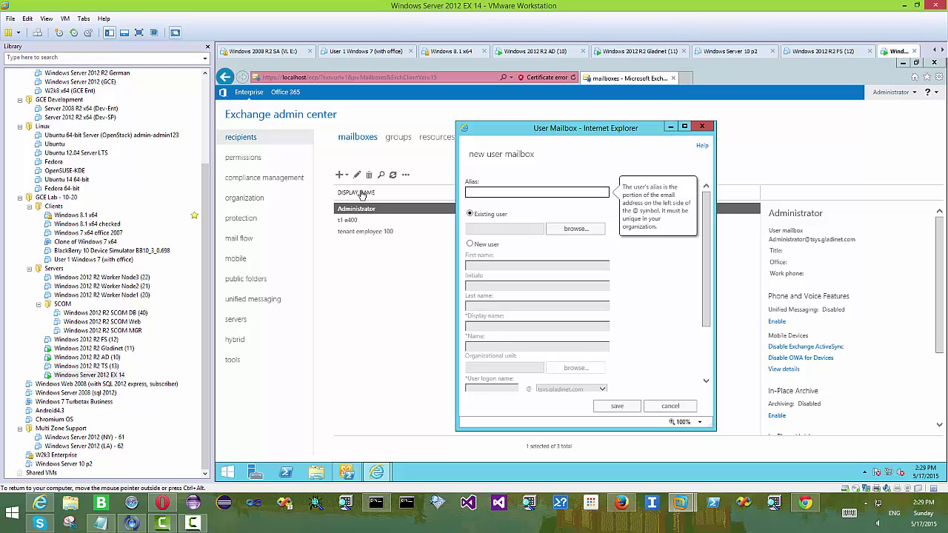
{"action": "type", "text": "e500"}
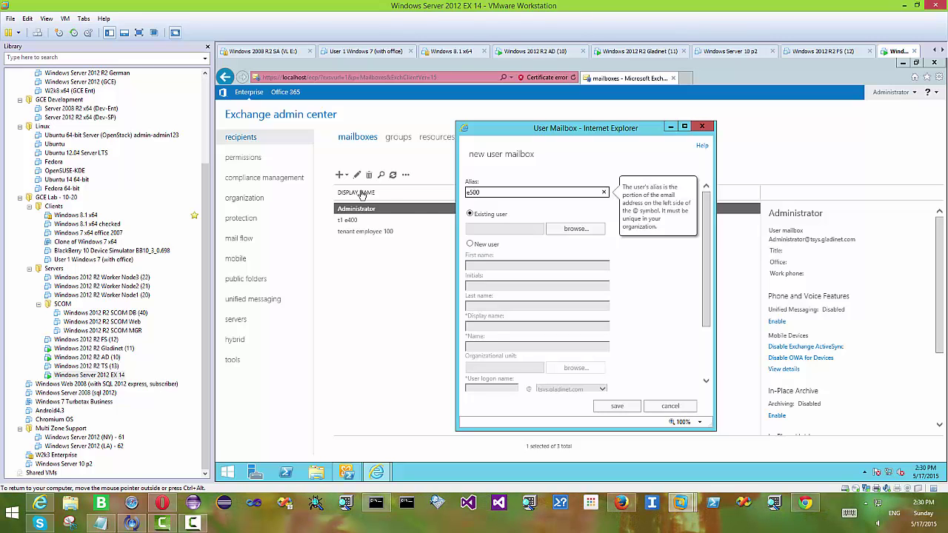
{"action": "left_click", "coordinate": [592, 228]}
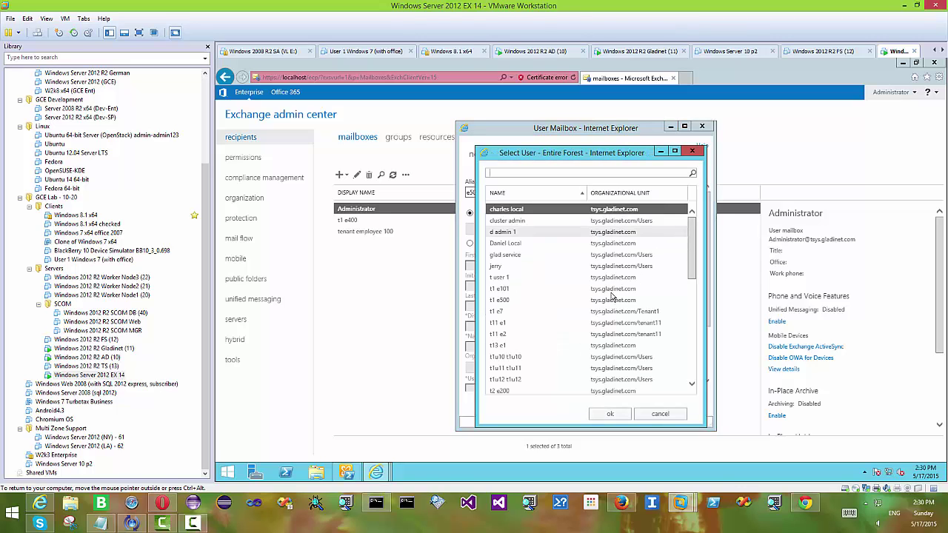
{"action": "left_click", "coordinate": [506, 302]}
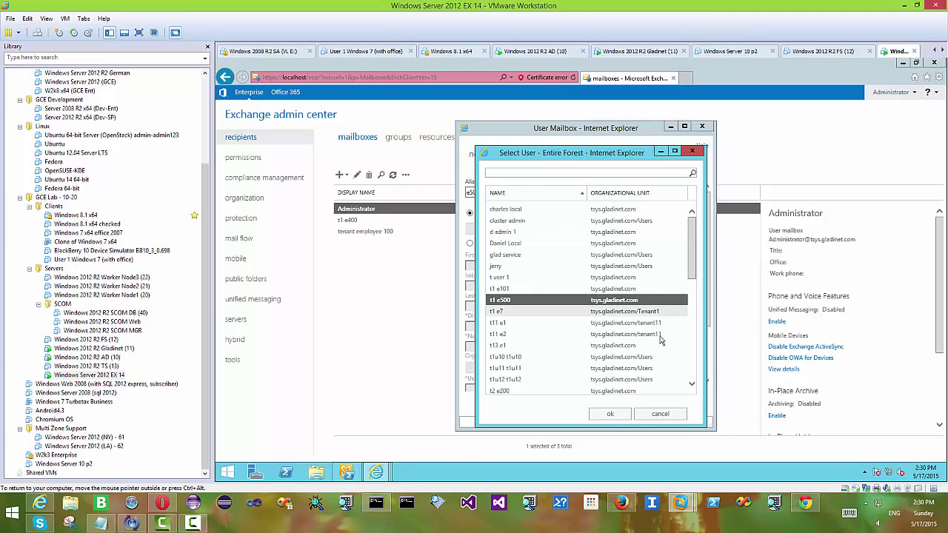
{"action": "left_click", "coordinate": [612, 413]}
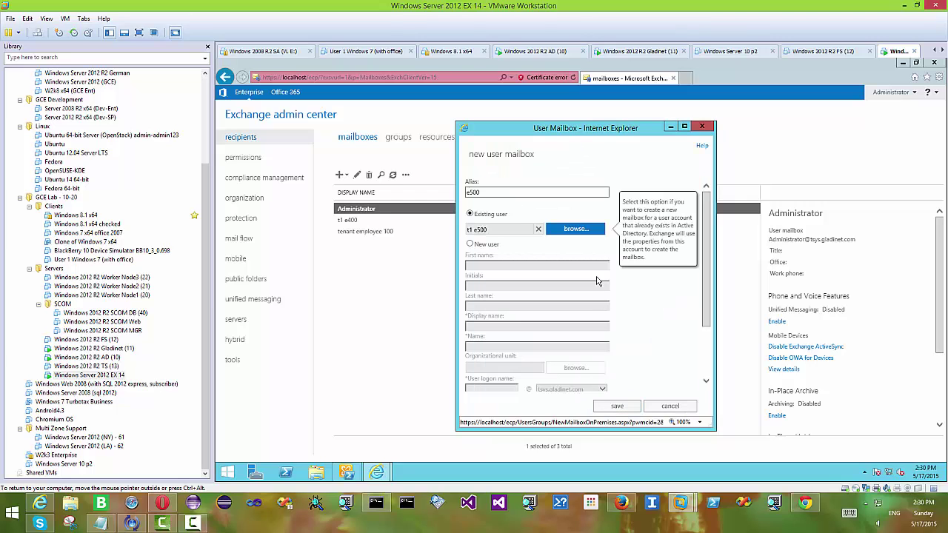
{"action": "left_click", "coordinate": [619, 408]}
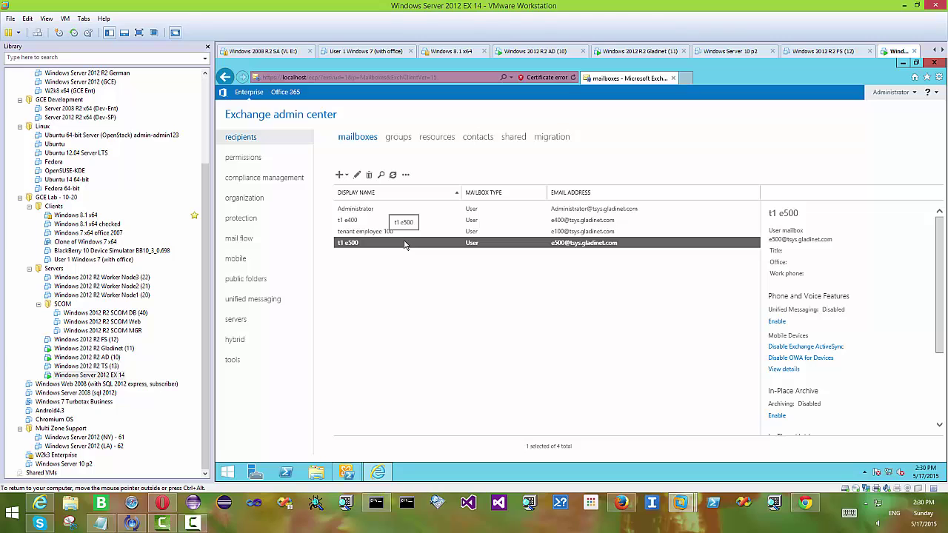
Add an acme.com and a gladinet.com SMTP alias to the t1 e500 mailbox and save
{"action": "left_click", "coordinate": [357, 176]}
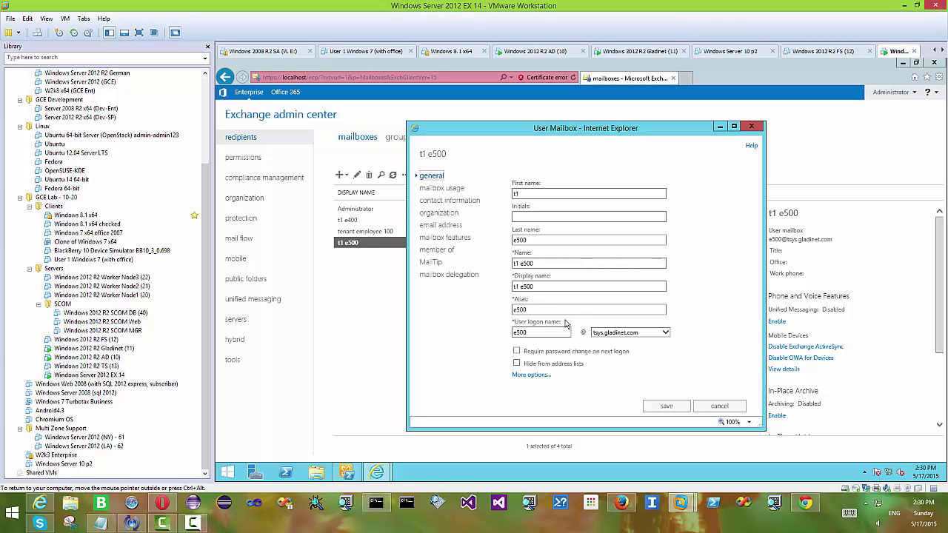
{"action": "left_click", "coordinate": [443, 227]}
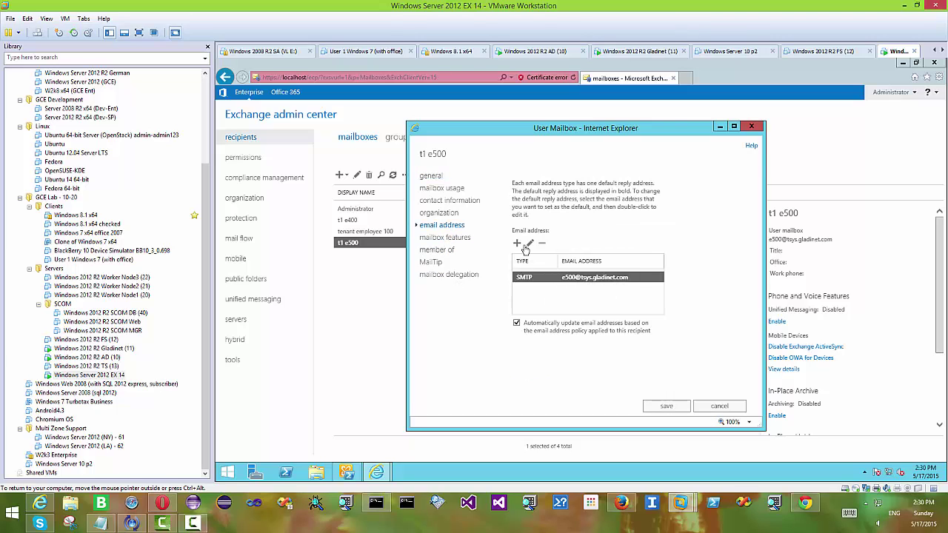
{"action": "left_click", "coordinate": [518, 244]}
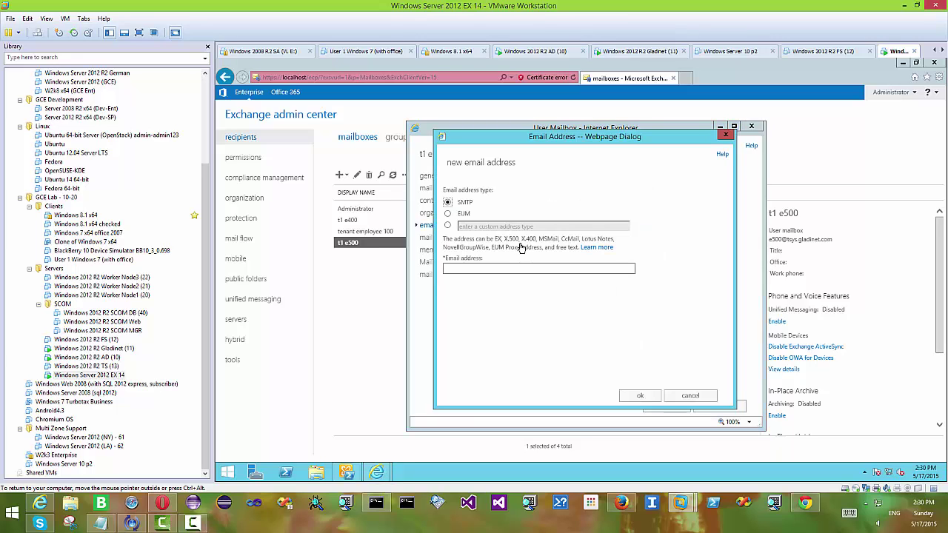
{"action": "left_click", "coordinate": [470, 269]}
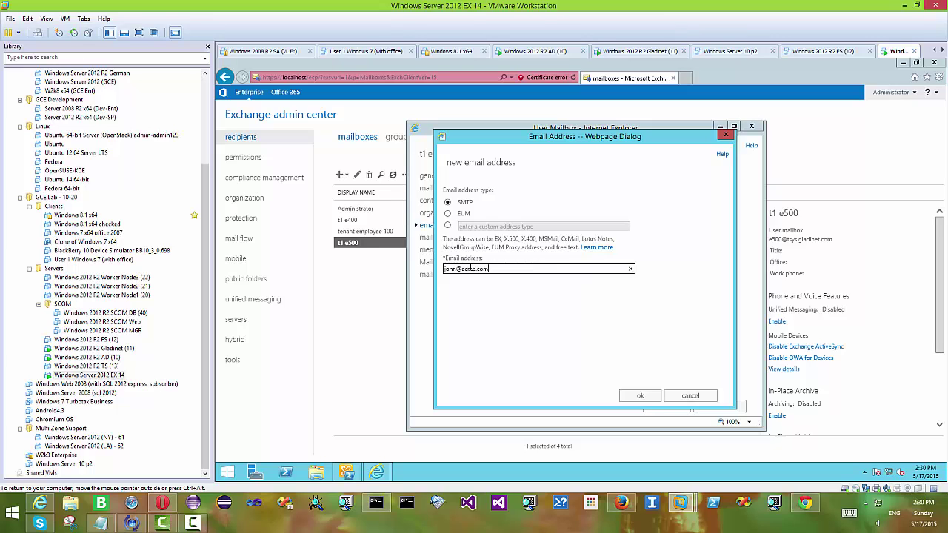
{"action": "left_click", "coordinate": [643, 396]}
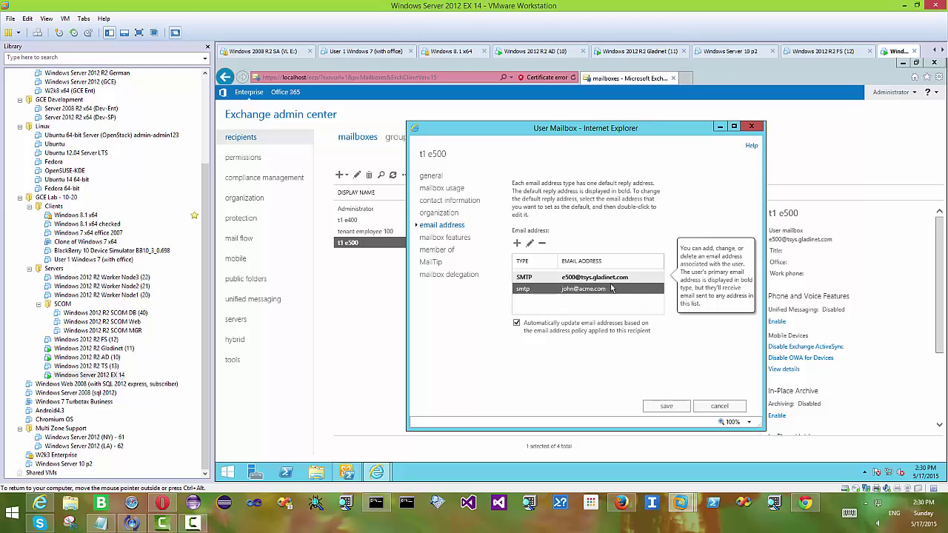
{"action": "left_click", "coordinate": [518, 245]}
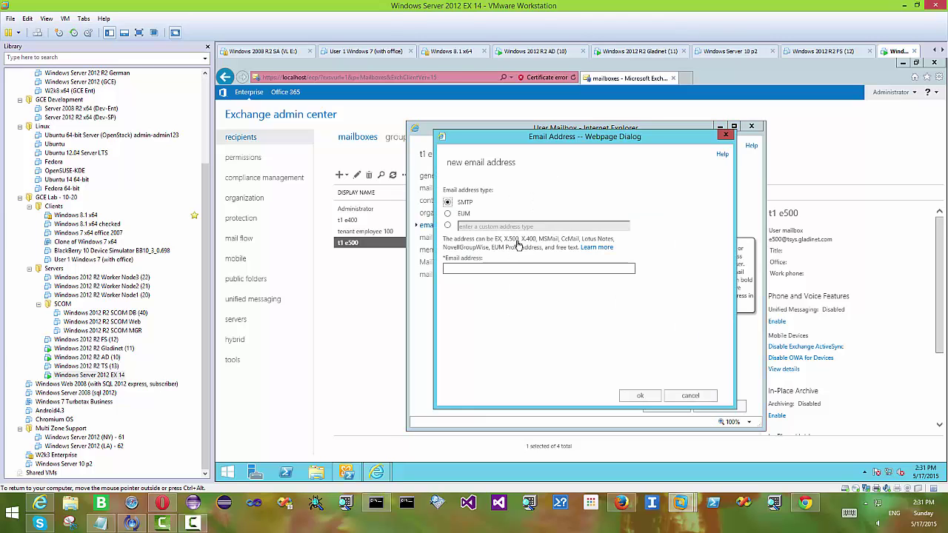
{"action": "left_click", "coordinate": [468, 270]}
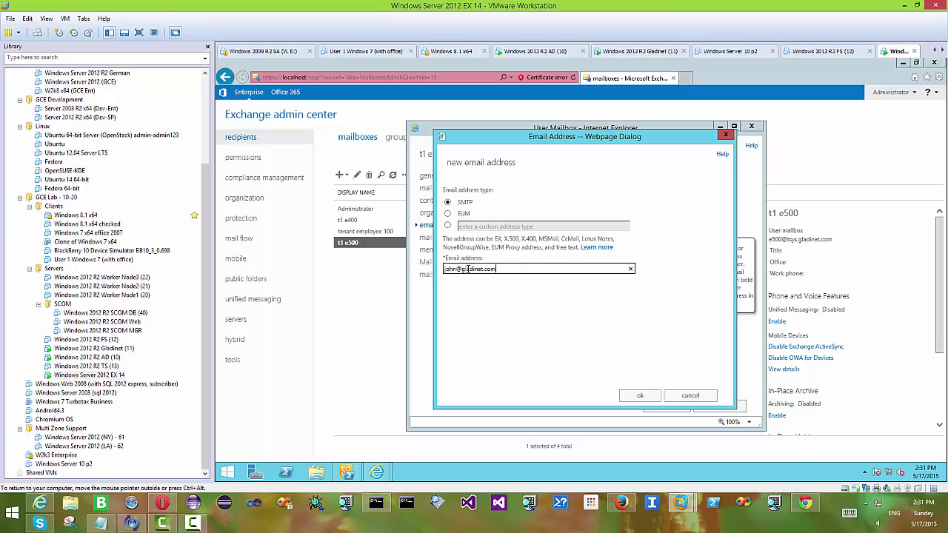
{"action": "left_click", "coordinate": [641, 396]}
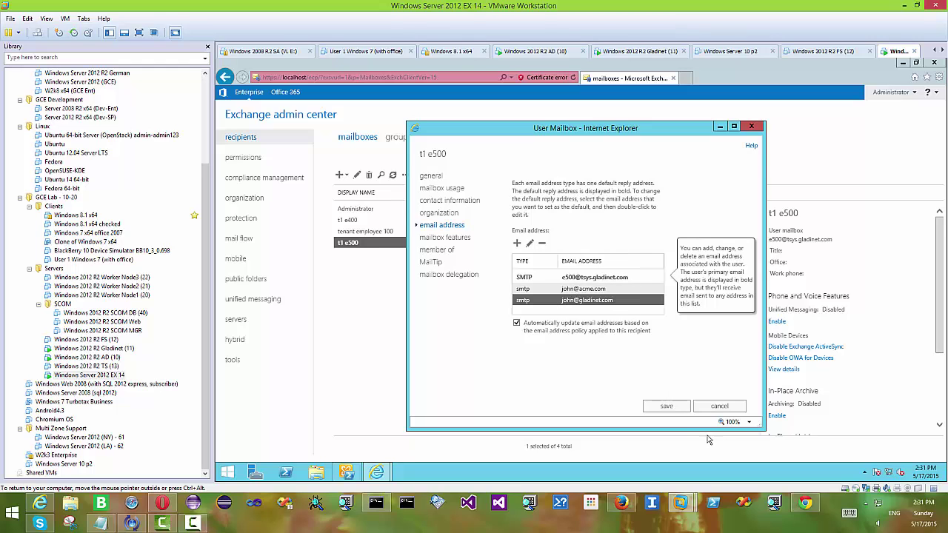
{"action": "left_click", "coordinate": [667, 408]}
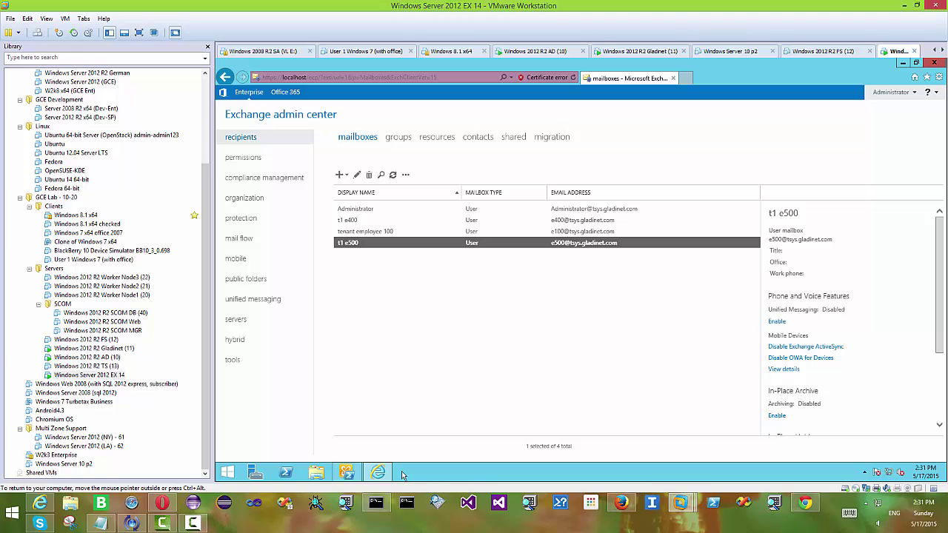
Log out of the portal and sign back in with the e500 user's full e-mail address and password
{"action": "left_click", "coordinate": [41, 506]}
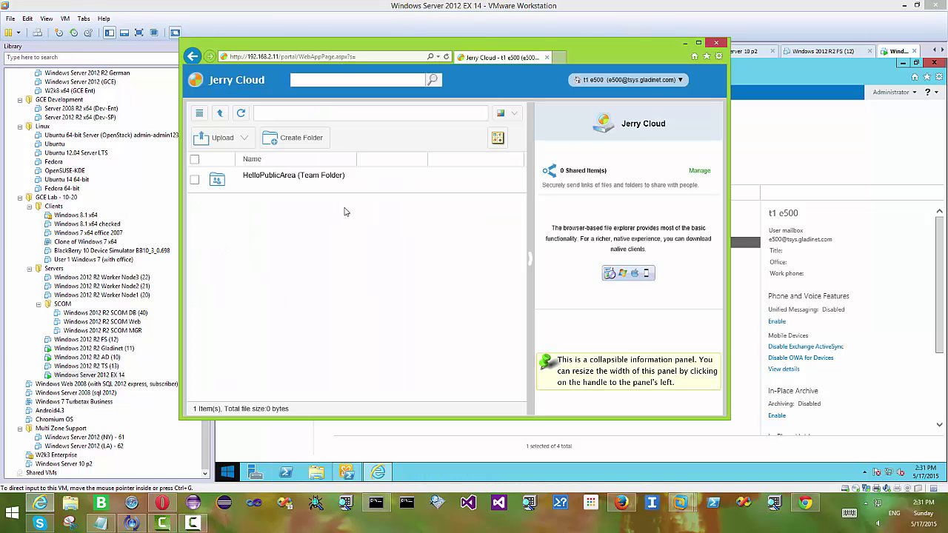
{"action": "mouse_move", "coordinate": [655, 108]}
{"action": "left_click", "coordinate": [652, 210]}
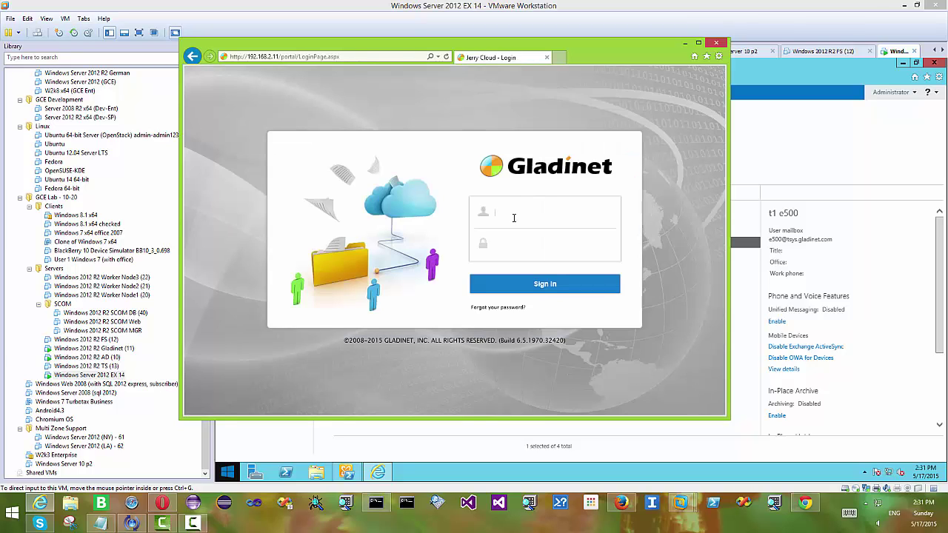
{"action": "type", "text": "e500"}
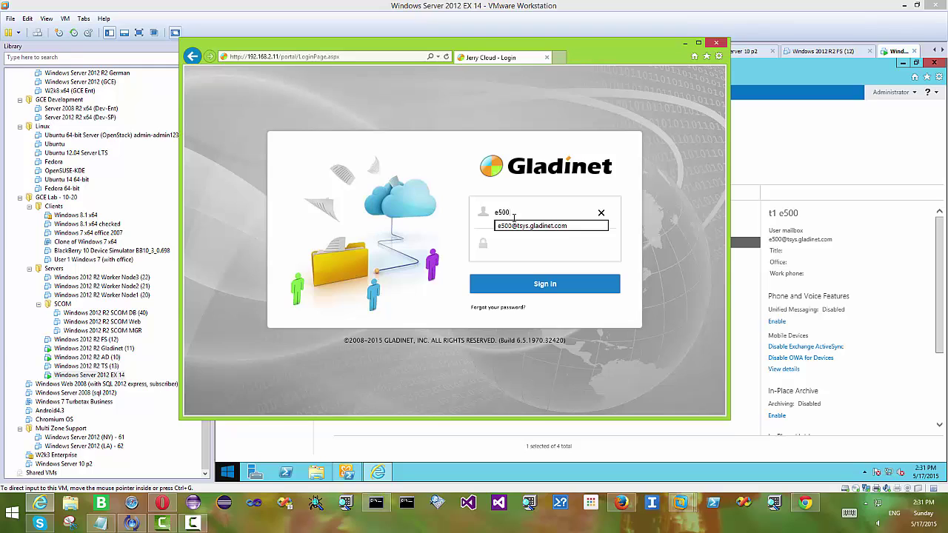
{"action": "key", "text": "Return"}
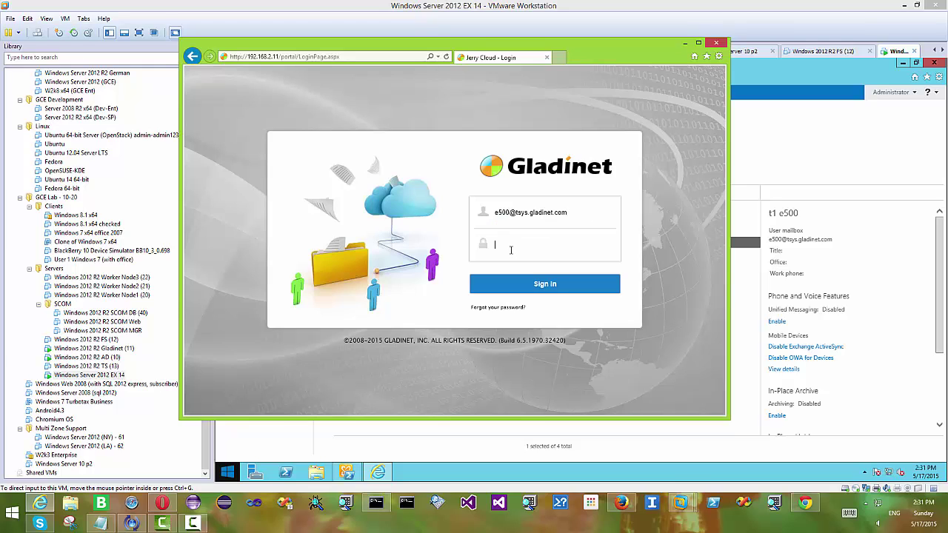
{"action": "left_click", "coordinate": [511, 249]}
{"action": "type", "text": "password"}
{"action": "left_click", "coordinate": [542, 285]}
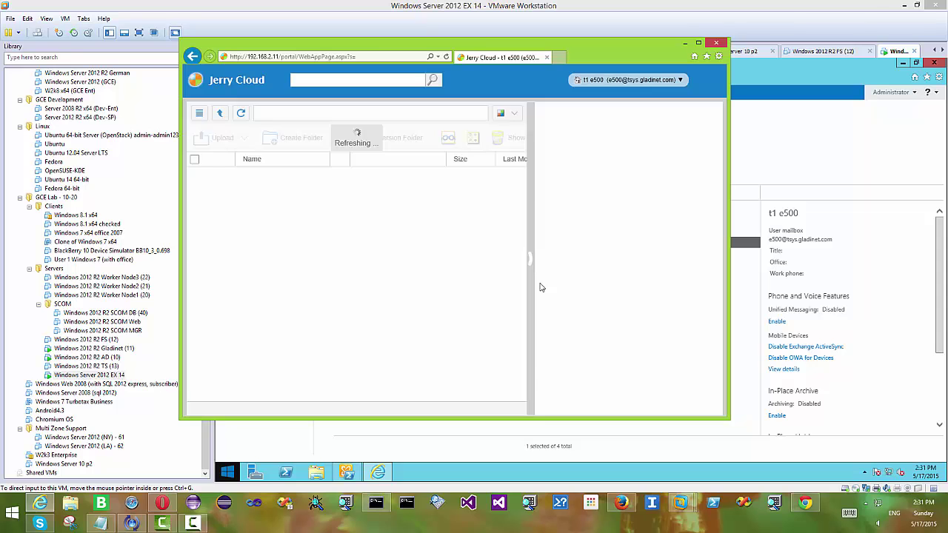
Apply the Red theme to the e500 portal and widen its window to show full columns
{"action": "left_click", "coordinate": [580, 81]}
{"action": "left_click_drag", "start_coordinate": [609, 54], "coordinate": [769, 54]}
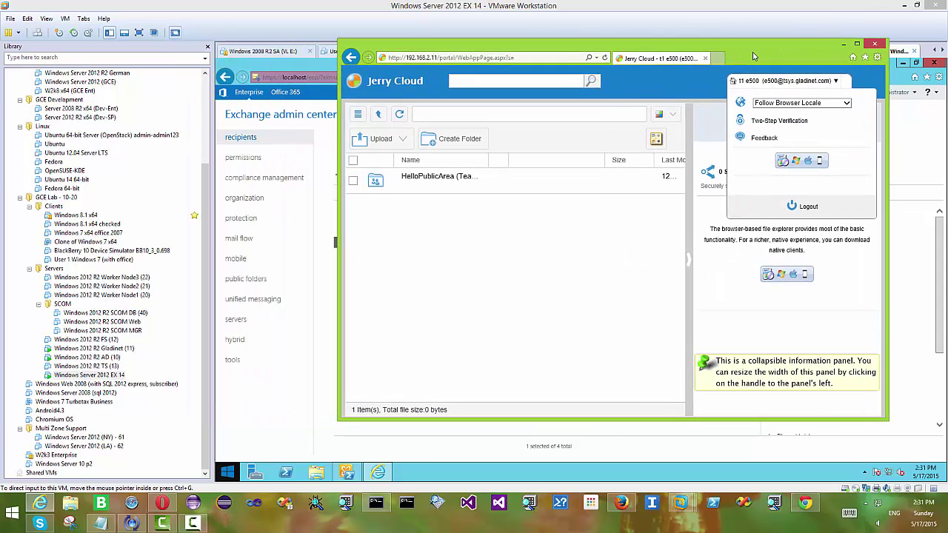
{"action": "left_click", "coordinate": [674, 117]}
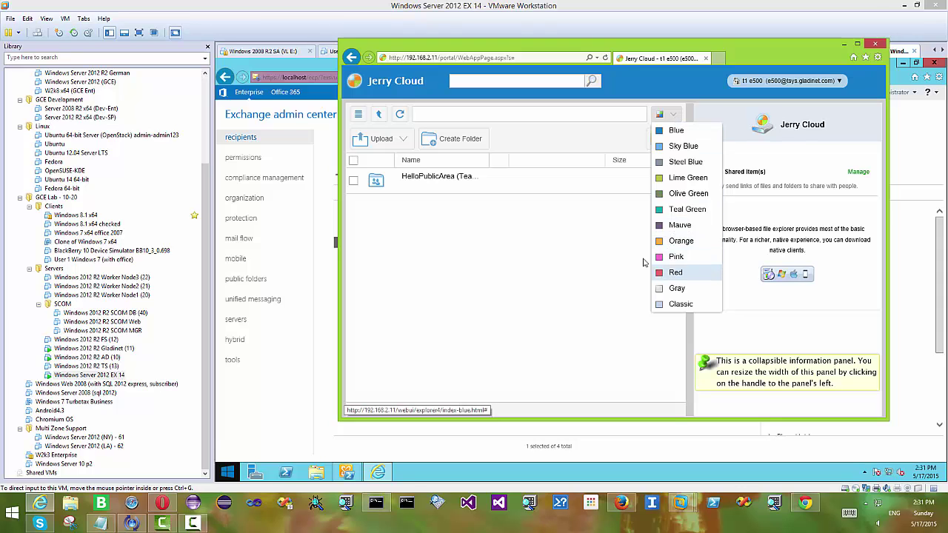
{"action": "left_click", "coordinate": [671, 272]}
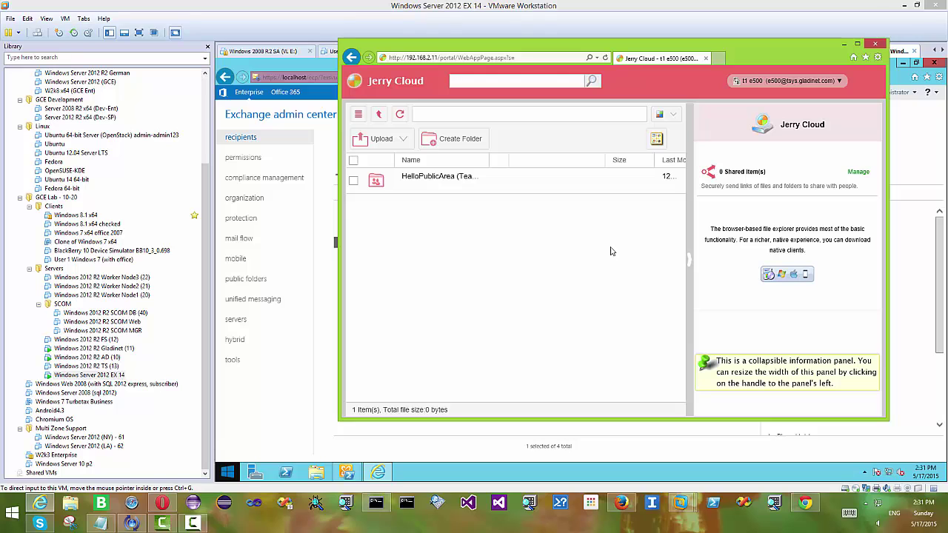
{"action": "left_click_drag", "start_coordinate": [339, 221], "coordinate": [158, 223]}
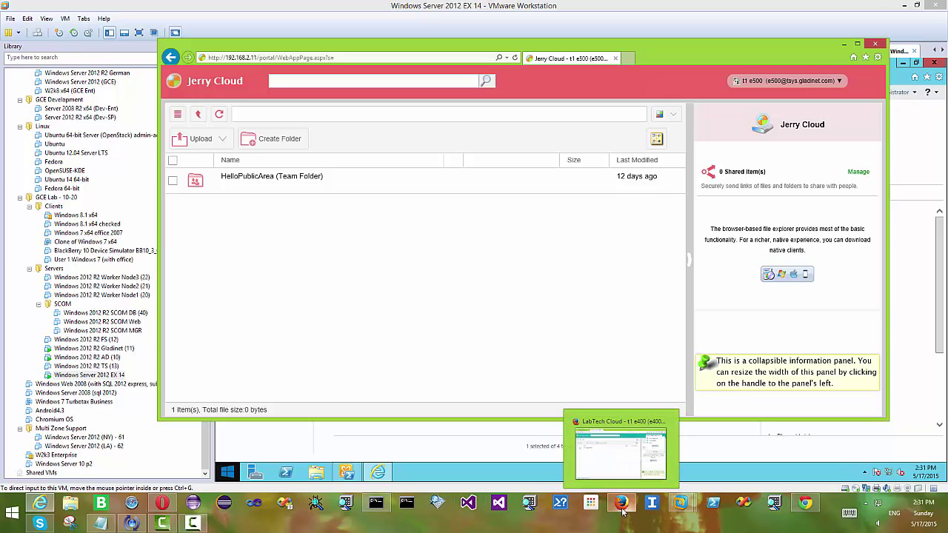
{"action": "left_click", "coordinate": [163, 504]}
Sign in as the second user in Opera, save the password, and apply the Lime Green theme
{"action": "left_click", "coordinate": [442, 275]}
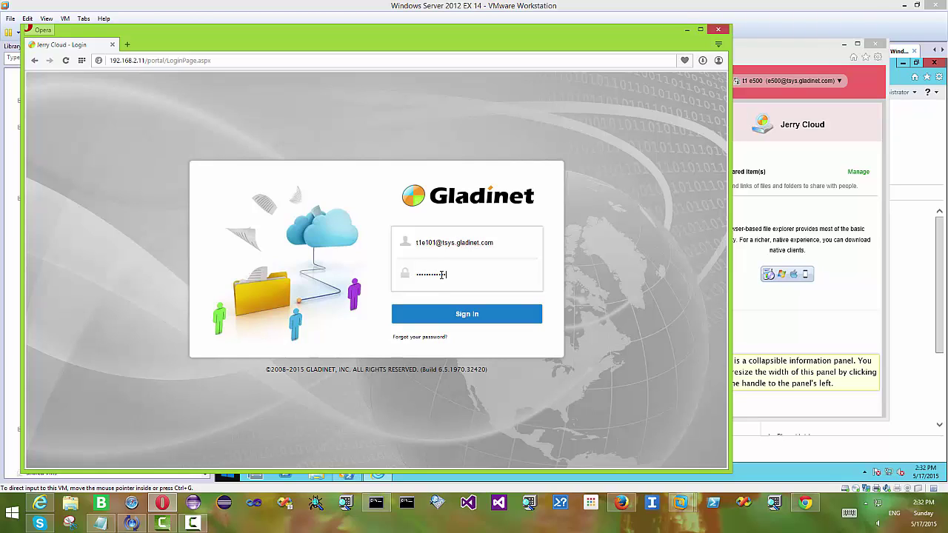
{"action": "left_click", "coordinate": [455, 313]}
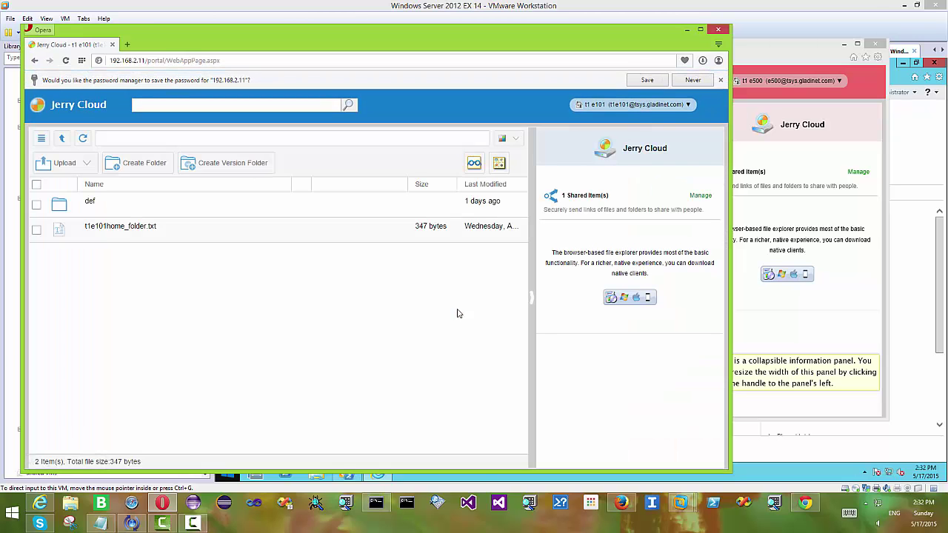
{"action": "left_click", "coordinate": [647, 80]}
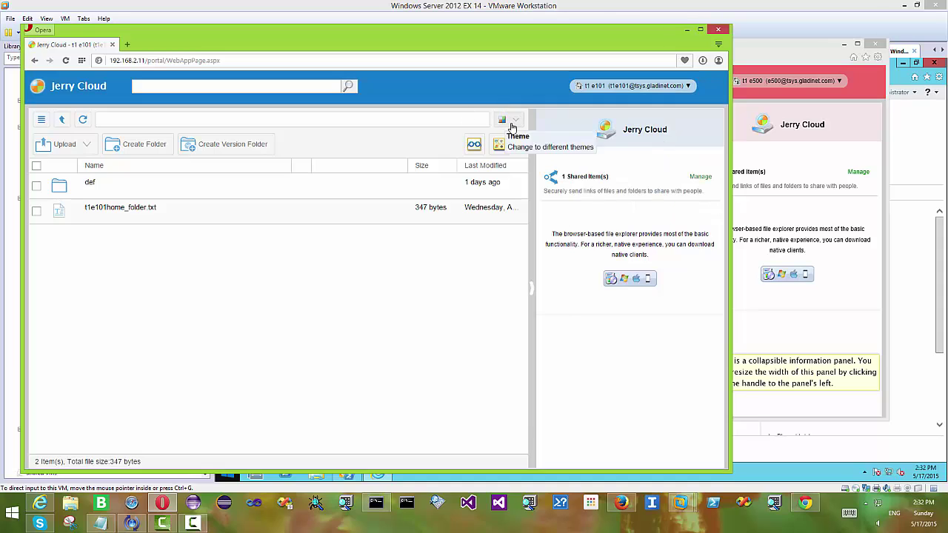
{"action": "left_click", "coordinate": [506, 120]}
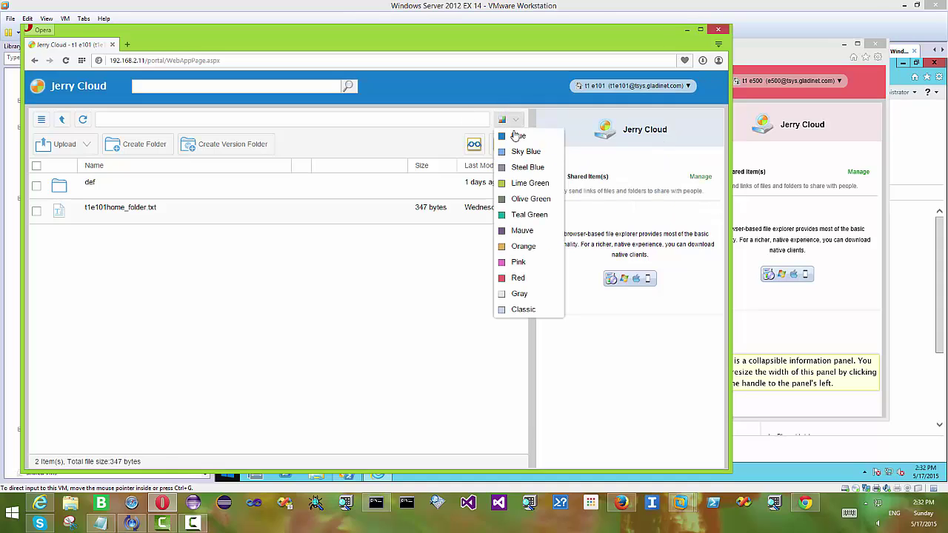
{"action": "left_click", "coordinate": [523, 183]}
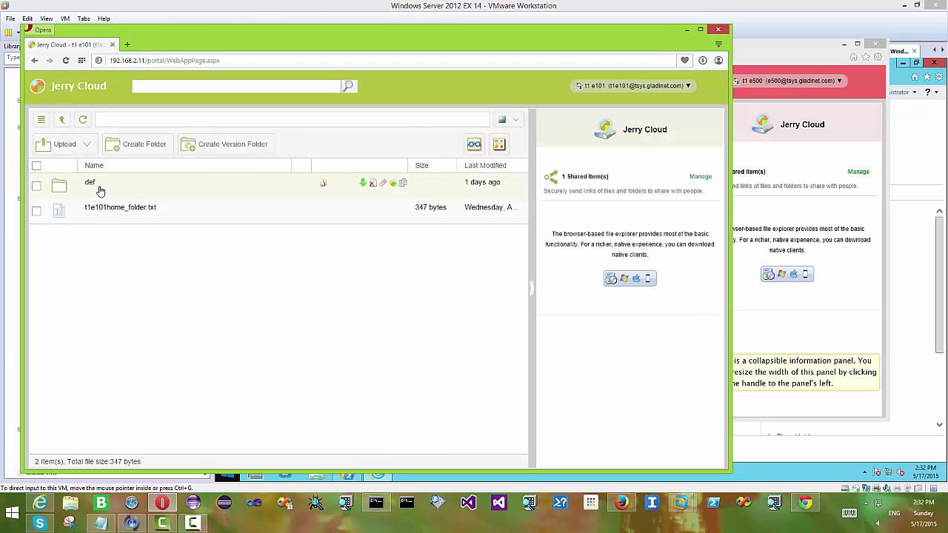
Invite the e500 user's address to the def folder share
{"action": "left_click", "coordinate": [324, 188]}
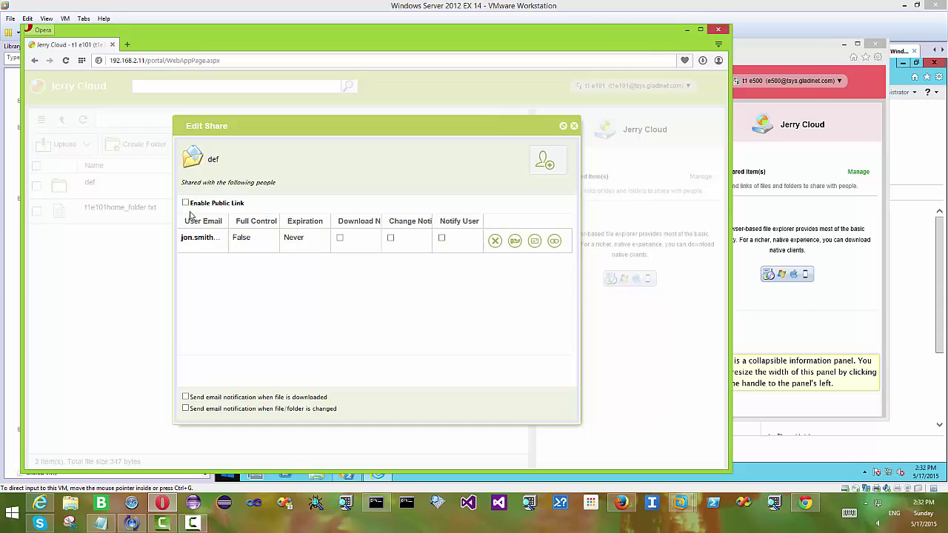
{"action": "left_click", "coordinate": [546, 165]}
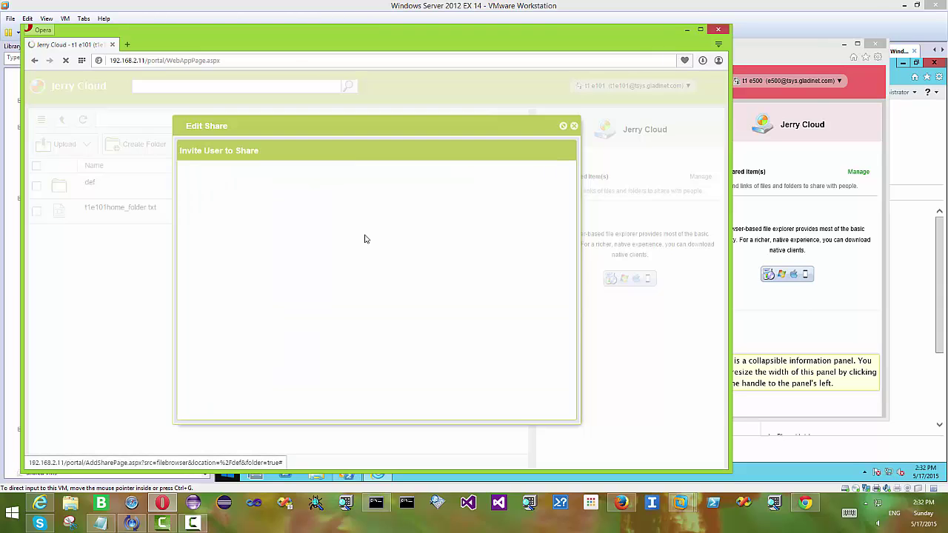
{"action": "left_click", "coordinate": [296, 230]}
{"action": "key", "text": "ctrl+v"}
{"action": "left_click_drag", "start_coordinate": [296, 229], "coordinate": [150, 227]}
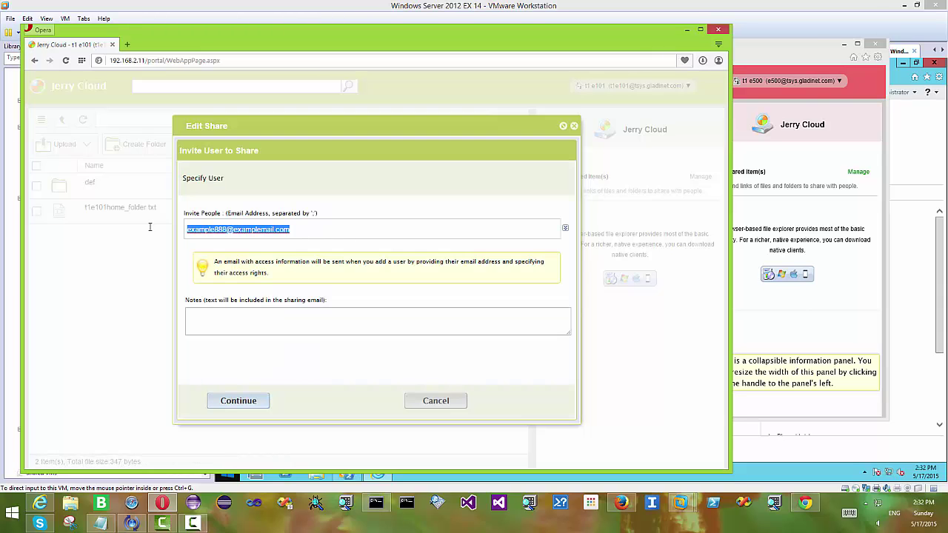
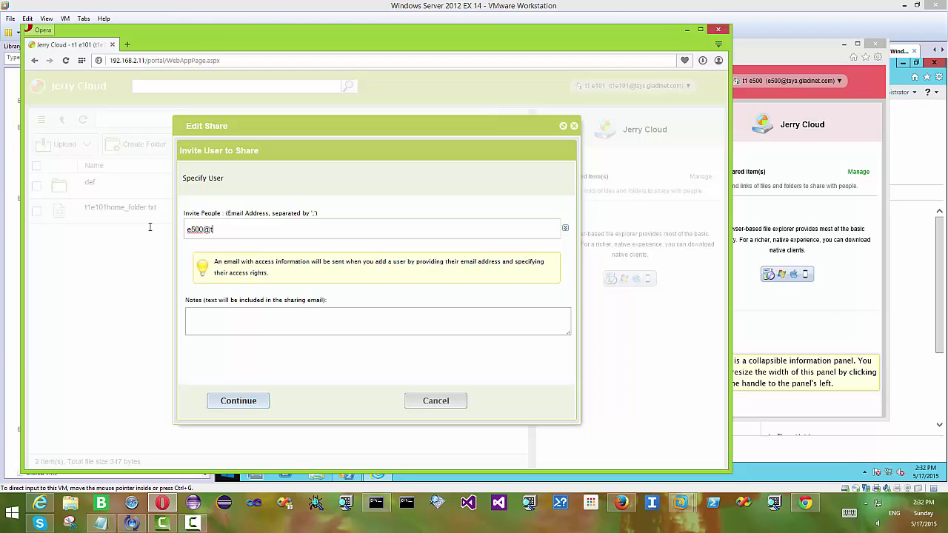
{"action": "left_click", "coordinate": [247, 401]}
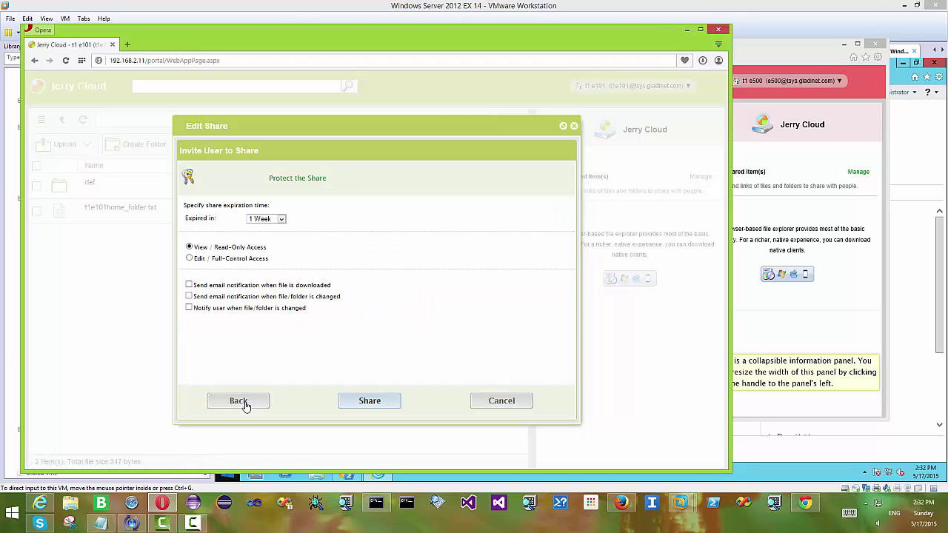
Set the share to expire after 1 Month with Full-Control access and confirm it
{"action": "left_click", "coordinate": [281, 219]}
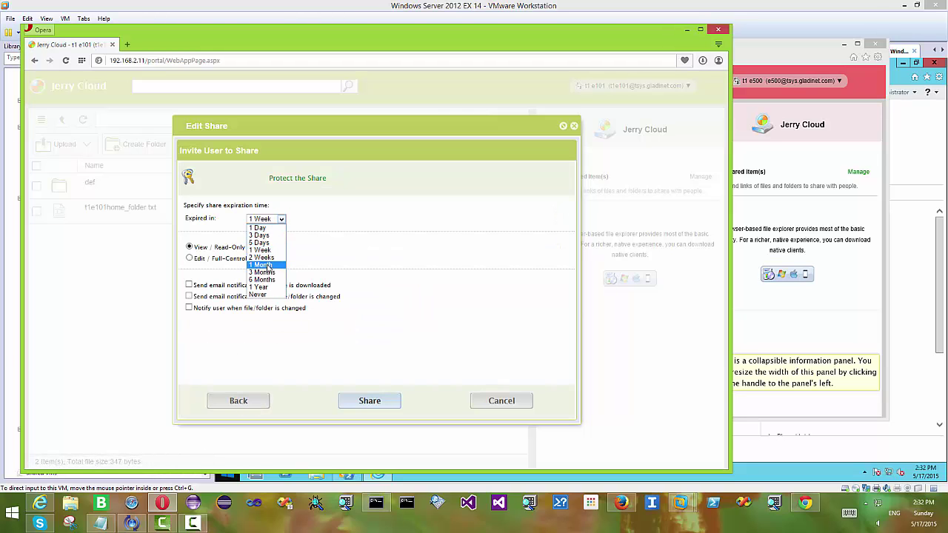
{"action": "left_click", "coordinate": [268, 268]}
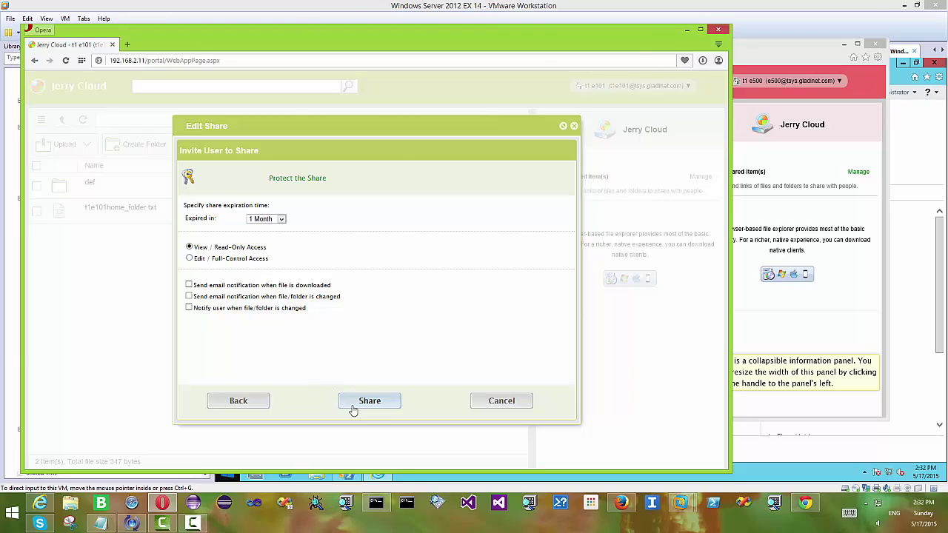
{"action": "left_click", "coordinate": [230, 258]}
{"action": "left_click", "coordinate": [375, 404]}
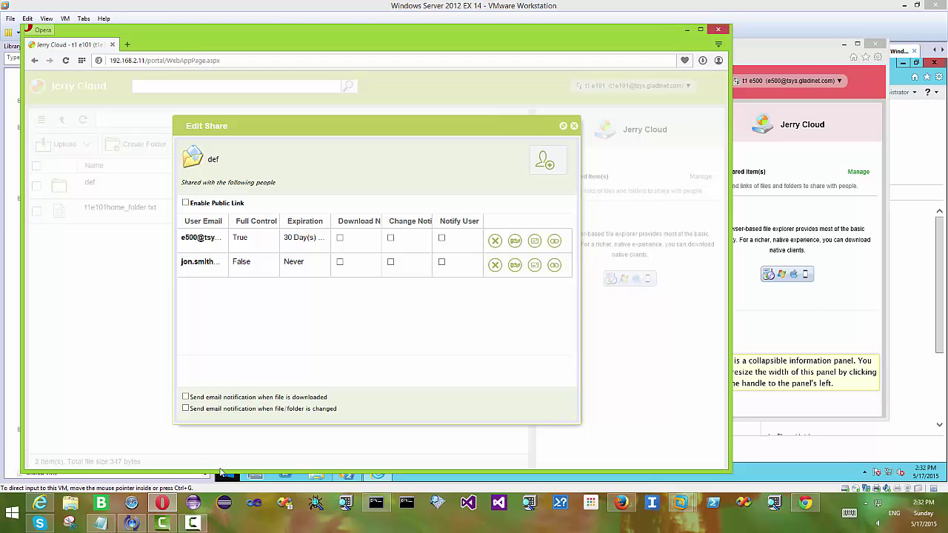
Refresh the e500 portal and confirm def is in Files shared with me, then return to User Manager
{"action": "left_click", "coordinate": [40, 503]}
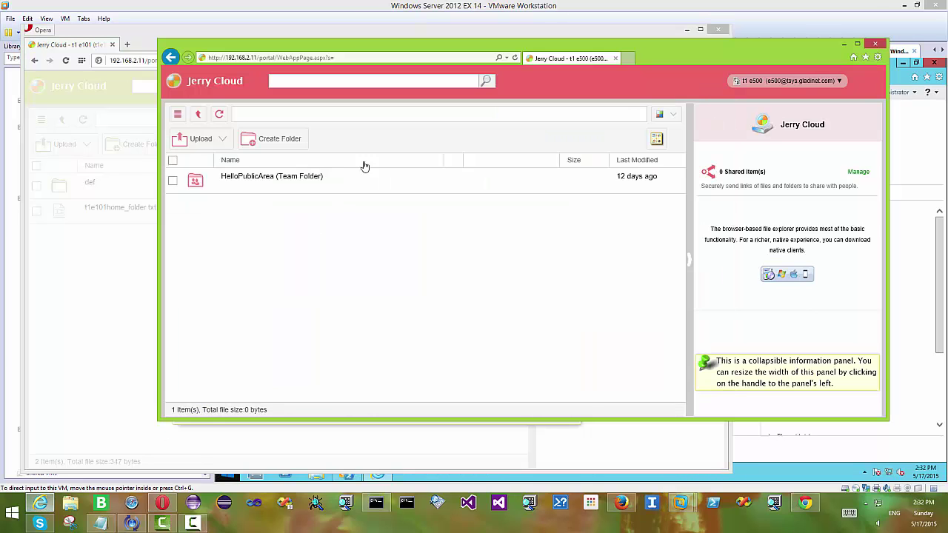
{"action": "left_click", "coordinate": [219, 114]}
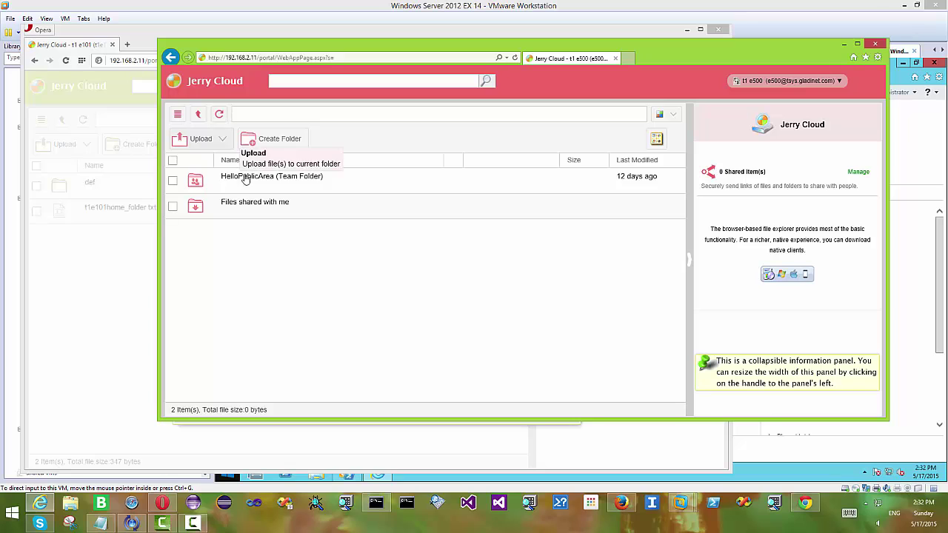
{"action": "left_click", "coordinate": [252, 207]}
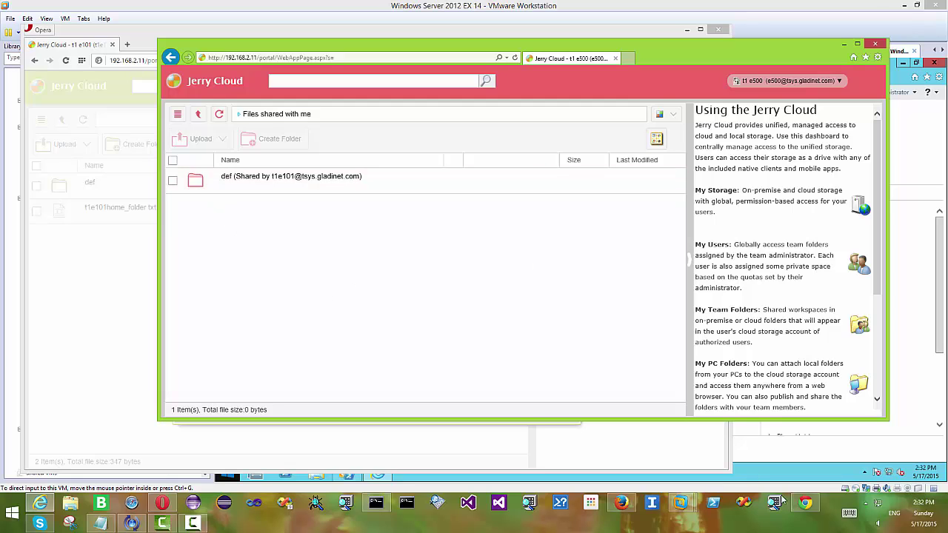
{"action": "left_click", "coordinate": [805, 504]}
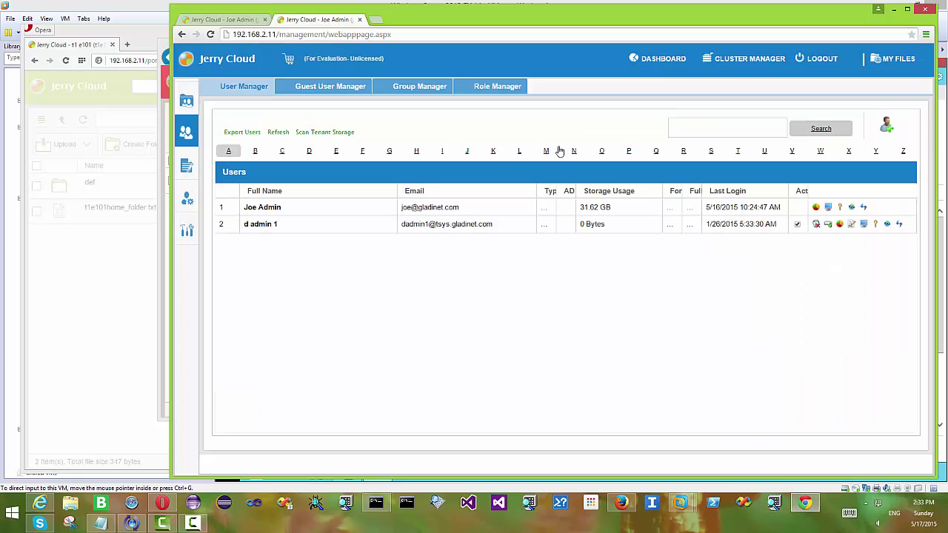
Add the recipient's acme.com alias to the abc folder's share, read-only, expiring in 3 Months
{"action": "left_click", "coordinate": [892, 66]}
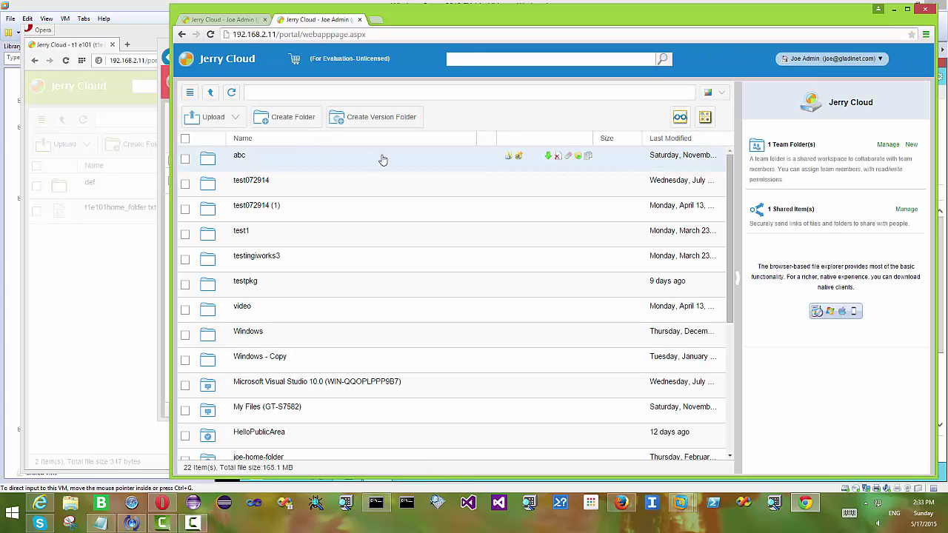
{"action": "left_click", "coordinate": [509, 156]}
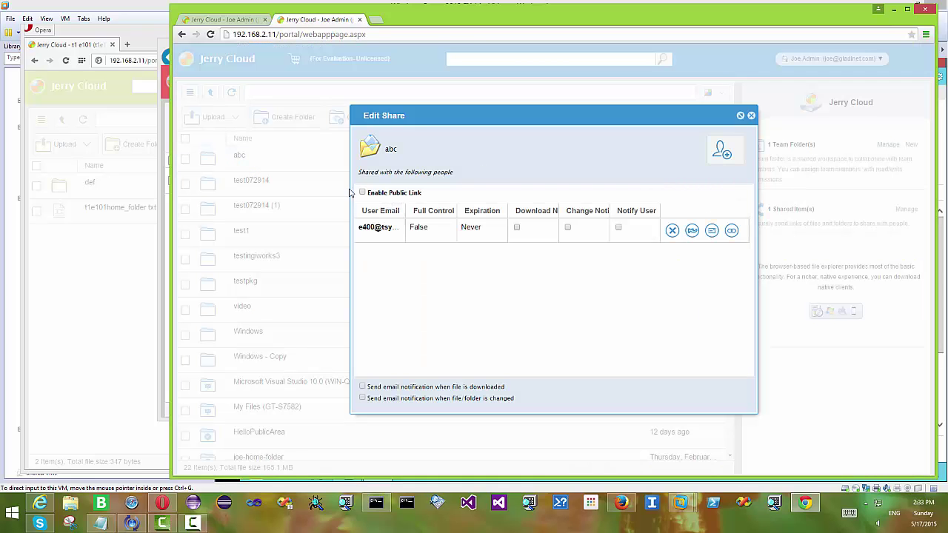
{"action": "left_click", "coordinate": [723, 150]}
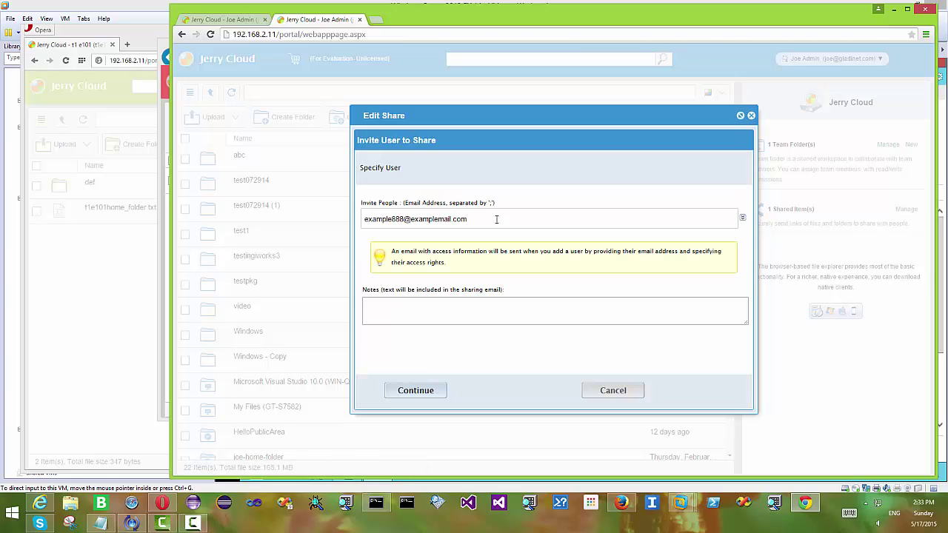
{"action": "left_click_drag", "start_coordinate": [474, 218], "coordinate": [268, 207]}
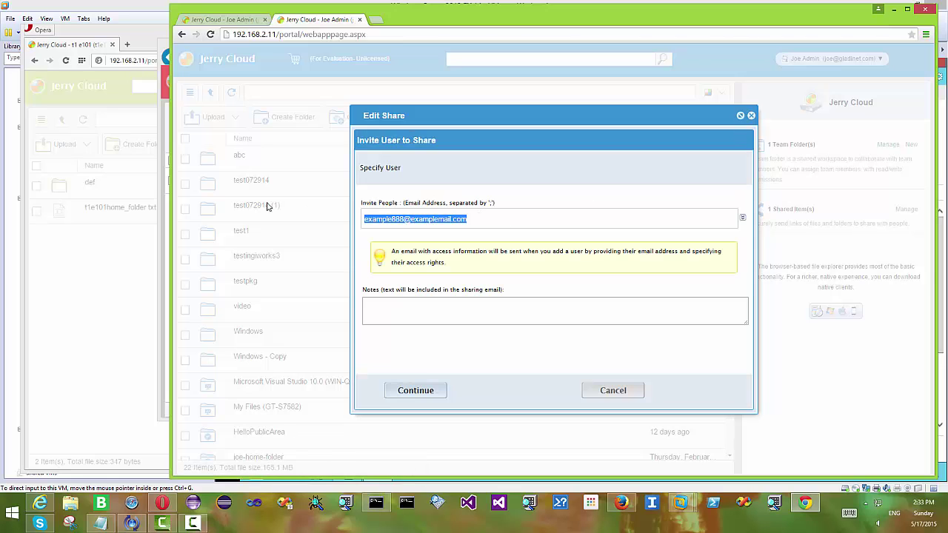
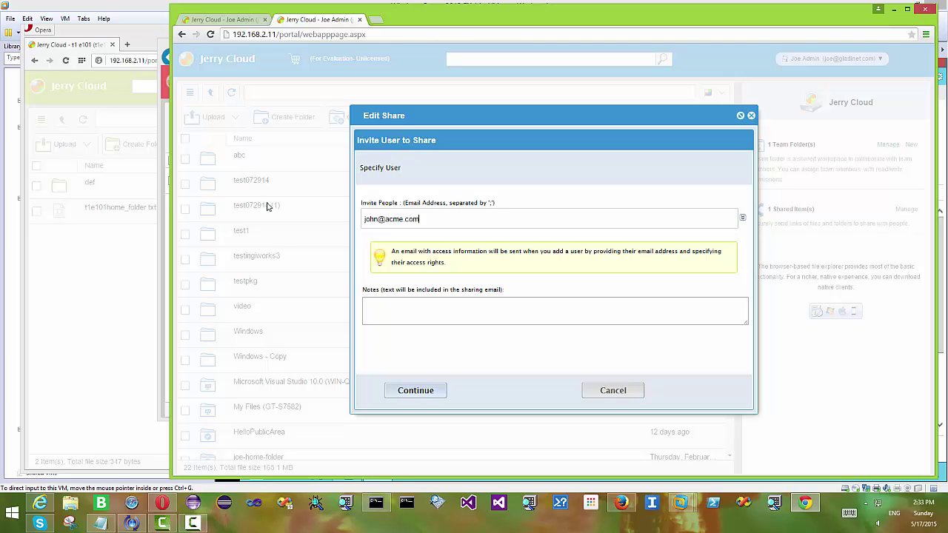
{"action": "left_click", "coordinate": [420, 392]}
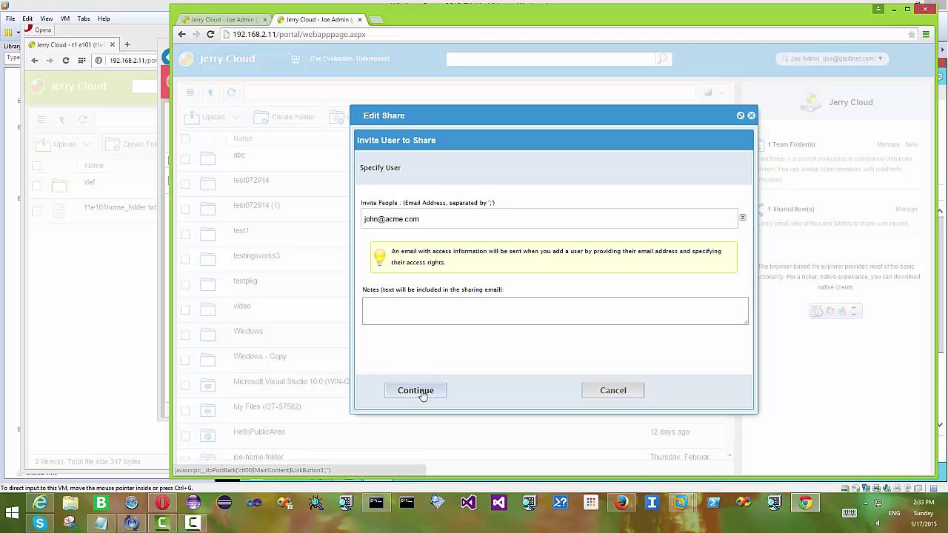
{"action": "left_click", "coordinate": [443, 208]}
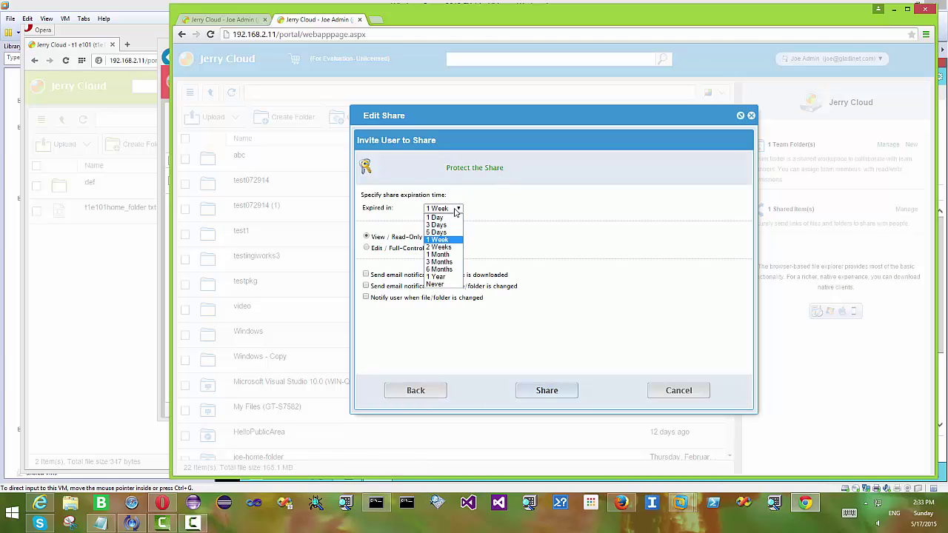
{"action": "key", "text": "Escape"}
{"action": "key", "text": "Down"}
{"action": "key", "text": "Down"}
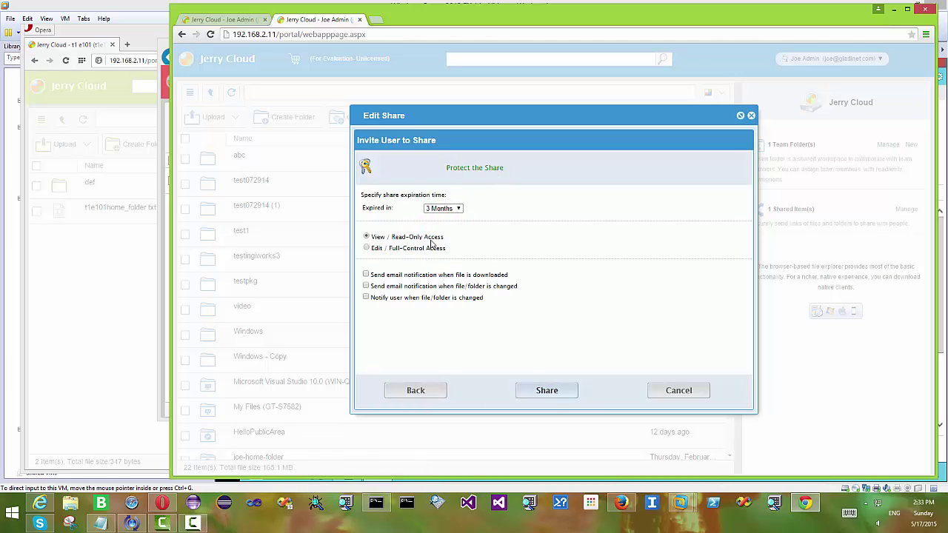
{"action": "left_click", "coordinate": [549, 392]}
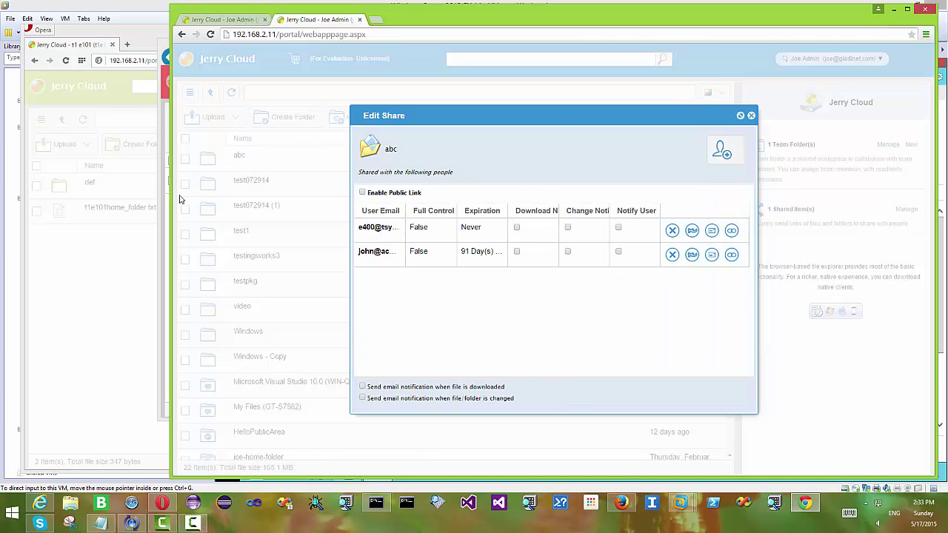
Minimize the admin browser and refresh the e500 portal so abc shows beside def
{"action": "left_click", "coordinate": [894, 9]}
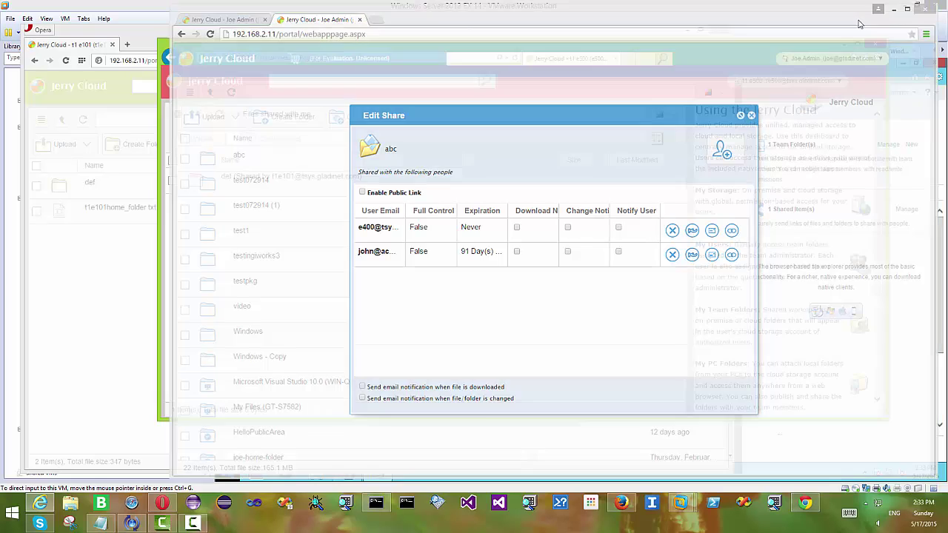
{"action": "left_click", "coordinate": [220, 115]}
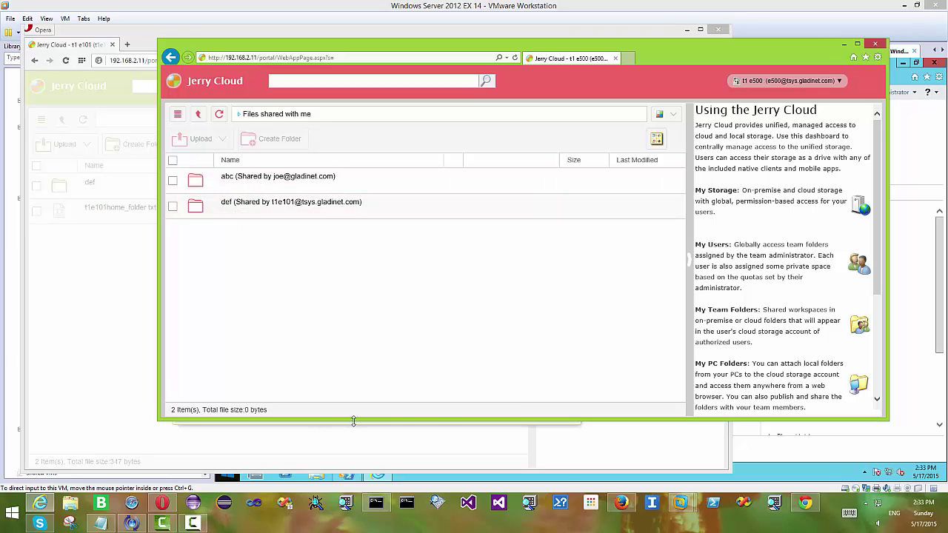
In the other user's portal, create a new folder named xyz
{"action": "left_click", "coordinate": [626, 507]}
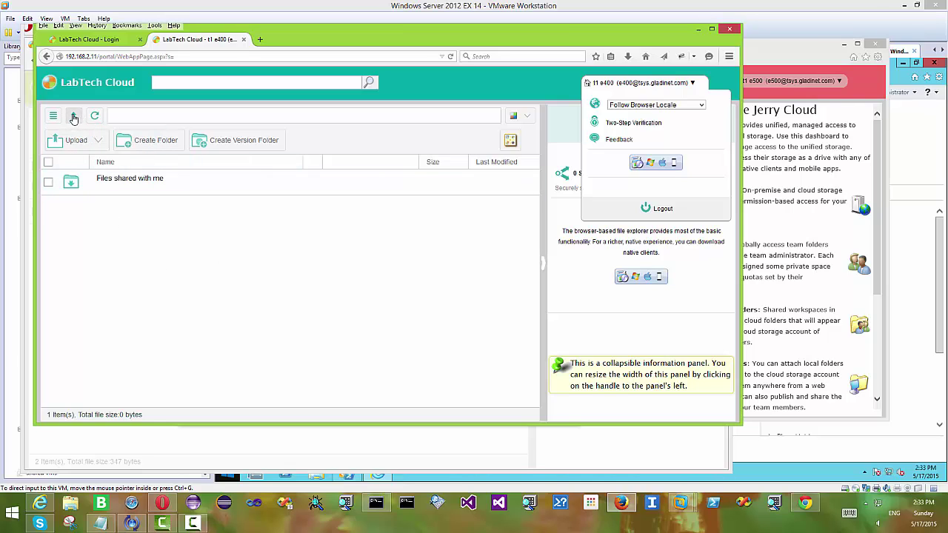
{"action": "left_click", "coordinate": [158, 144]}
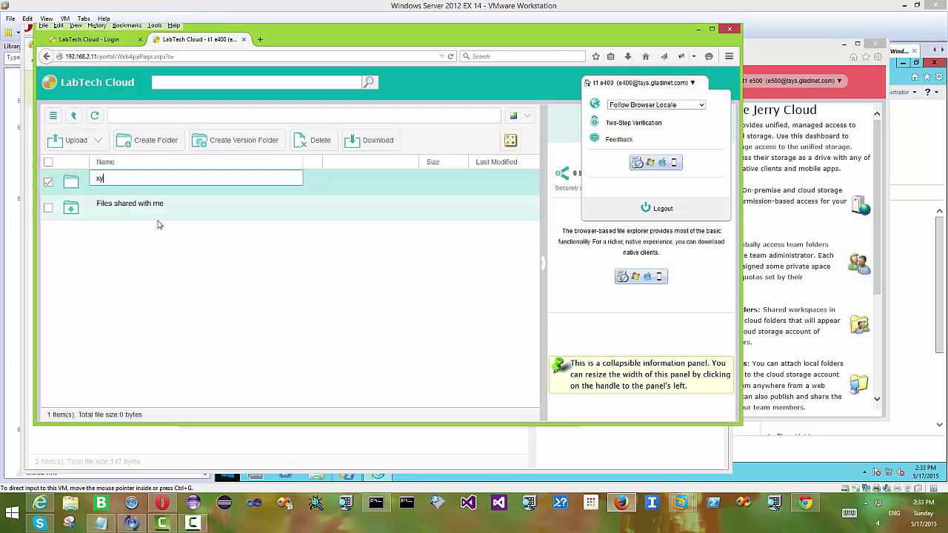
{"action": "key", "text": "Return"}
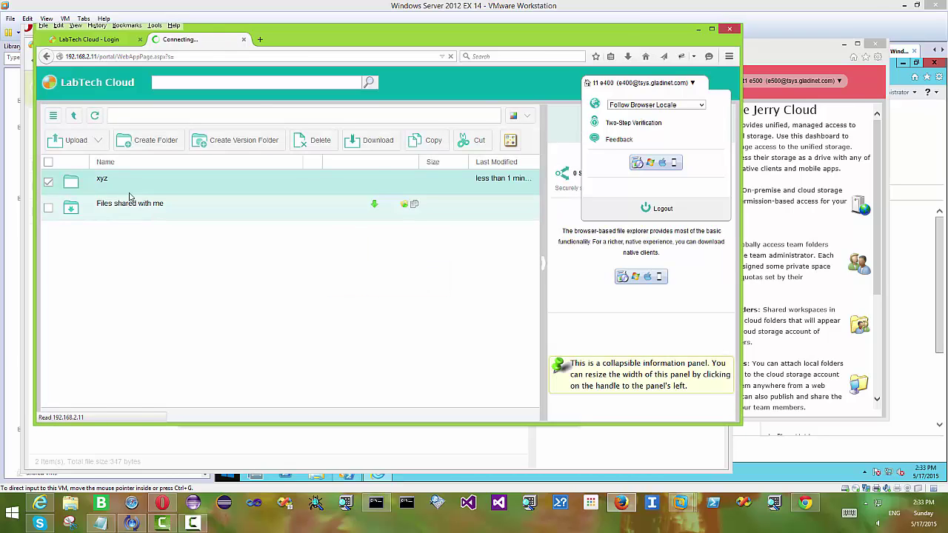
{"action": "left_click", "coordinate": [128, 183]}
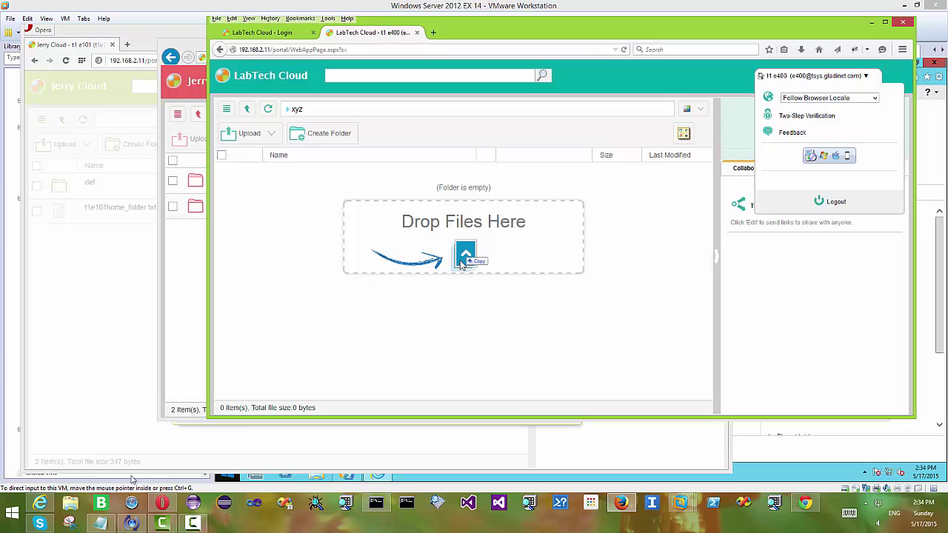
{"action": "left_click", "coordinate": [247, 109]}
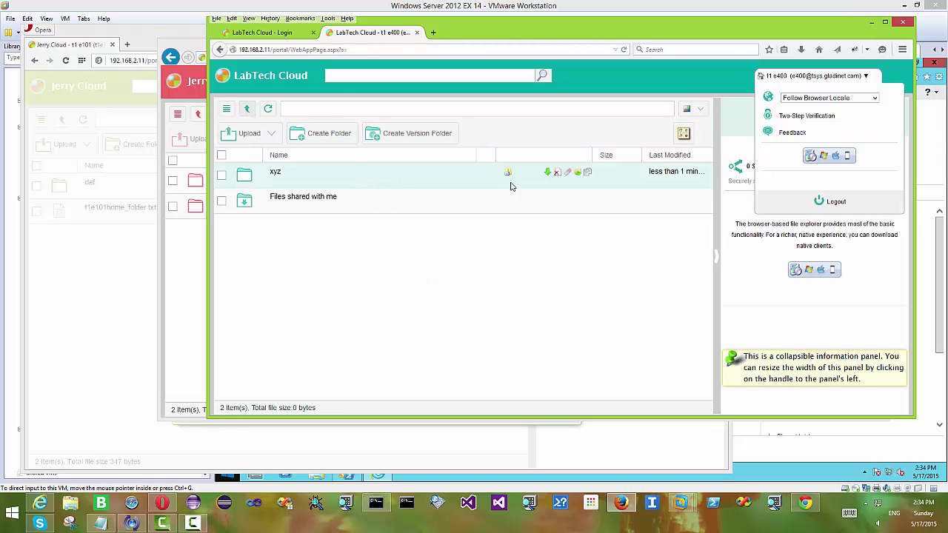
Share xyz with the recipient's gladinet.com address, full-control, expiring in 6 Months
{"action": "left_click", "coordinate": [509, 174]}
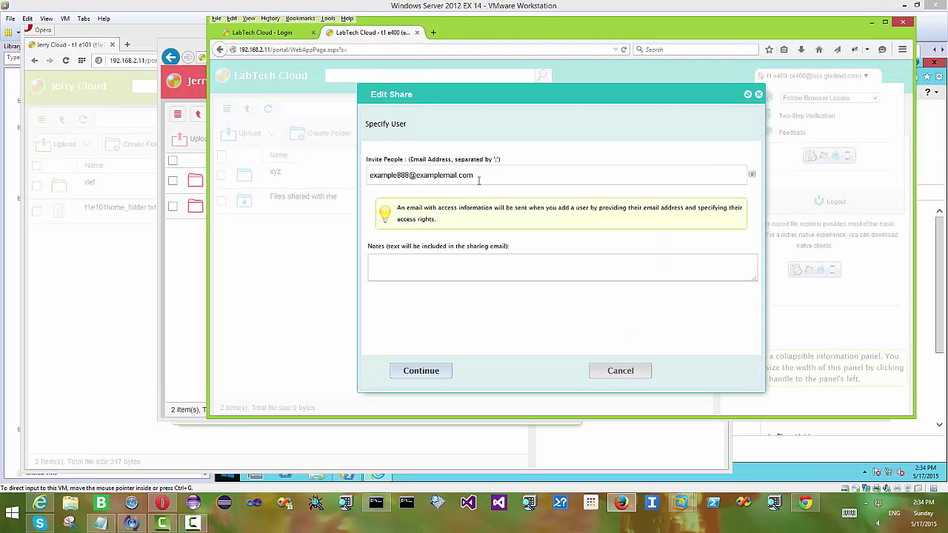
{"action": "left_click_drag", "start_coordinate": [479, 181], "coordinate": [340, 173]}
{"action": "key", "text": "BackSpace"}
{"action": "left_click", "coordinate": [425, 372]}
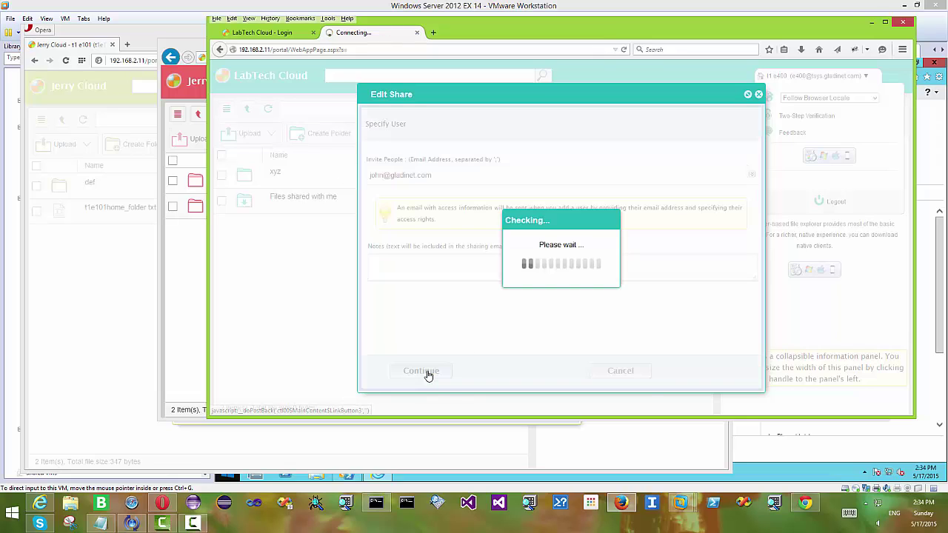
{"action": "left_click", "coordinate": [464, 166]}
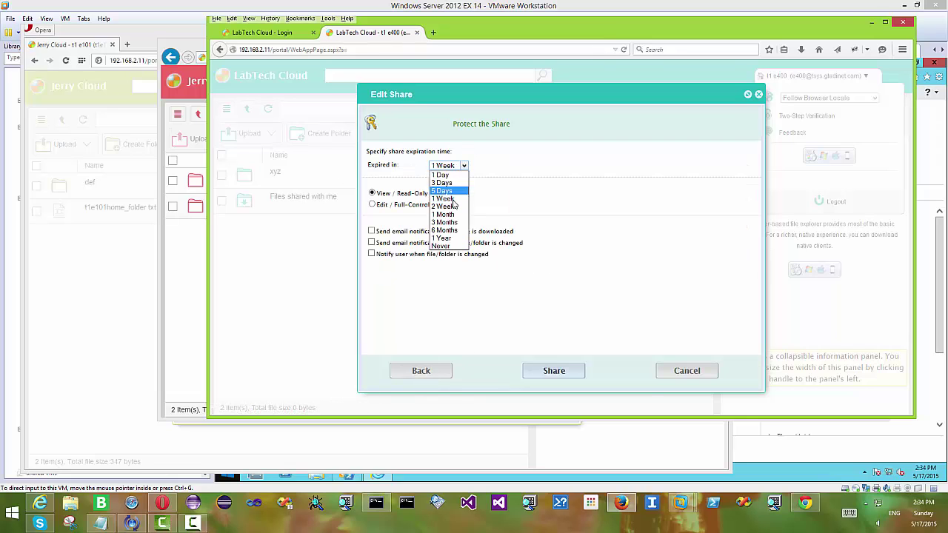
{"action": "left_click", "coordinate": [445, 231]}
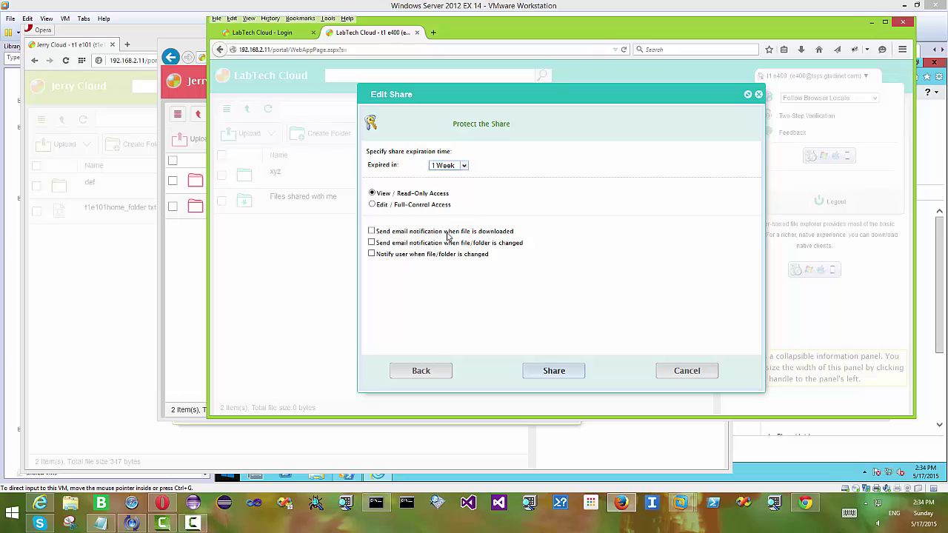
{"action": "left_click", "coordinate": [397, 207]}
{"action": "left_click", "coordinate": [559, 375]}
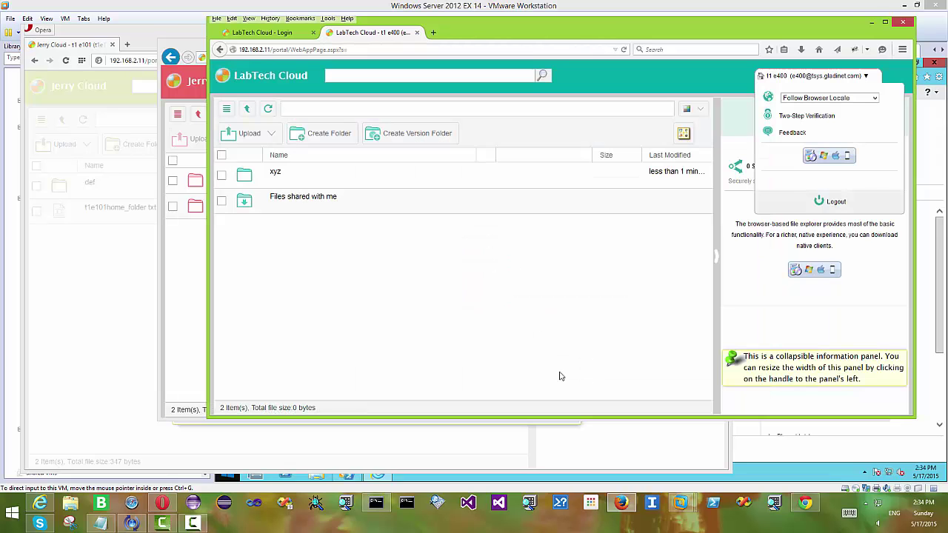
Refresh the e500 portal so xyz appears with abc and def, then open the account menu
{"action": "left_click", "coordinate": [178, 283]}
{"action": "left_click", "coordinate": [219, 117]}
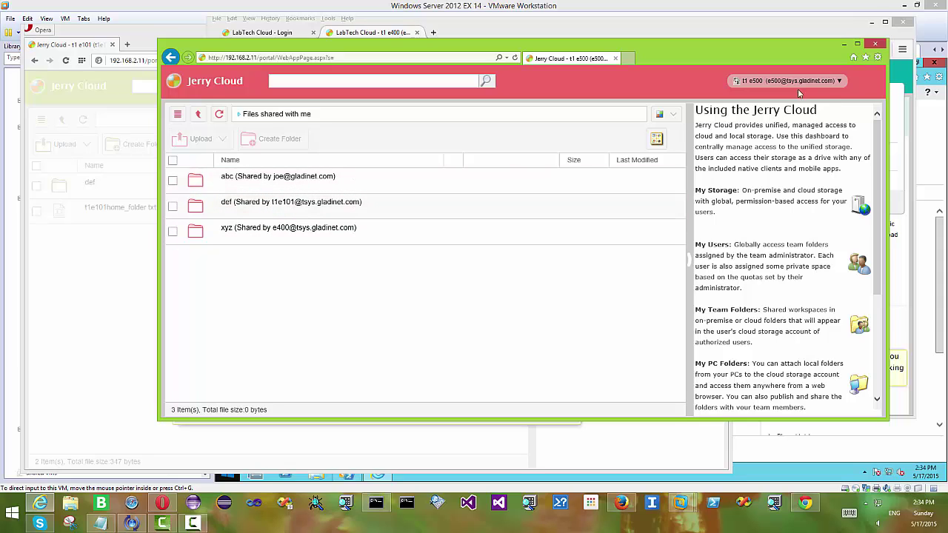
{"action": "left_click", "coordinate": [759, 81]}
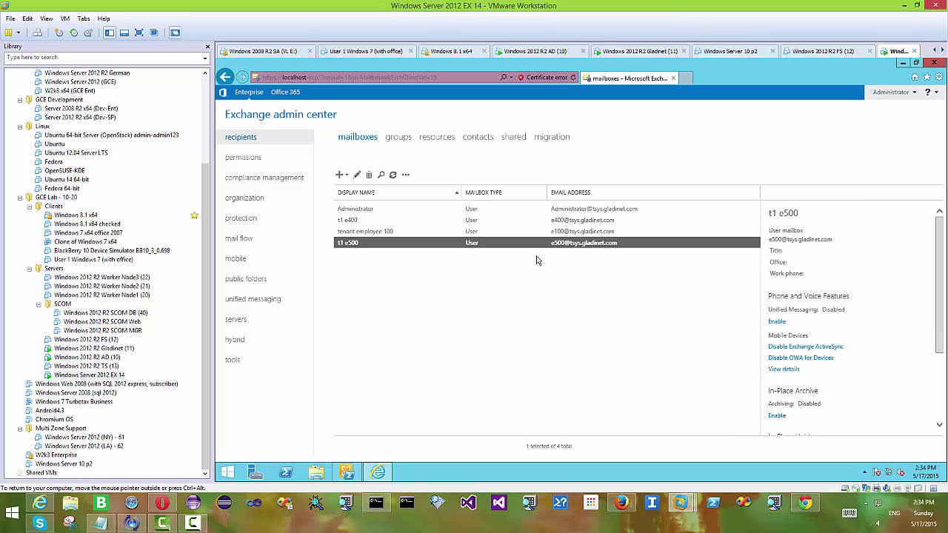
Edit the t1 e500 mailbox and show its email addresses, including the acme.com and gladinet.com aliases
{"action": "left_click", "coordinate": [356, 176]}
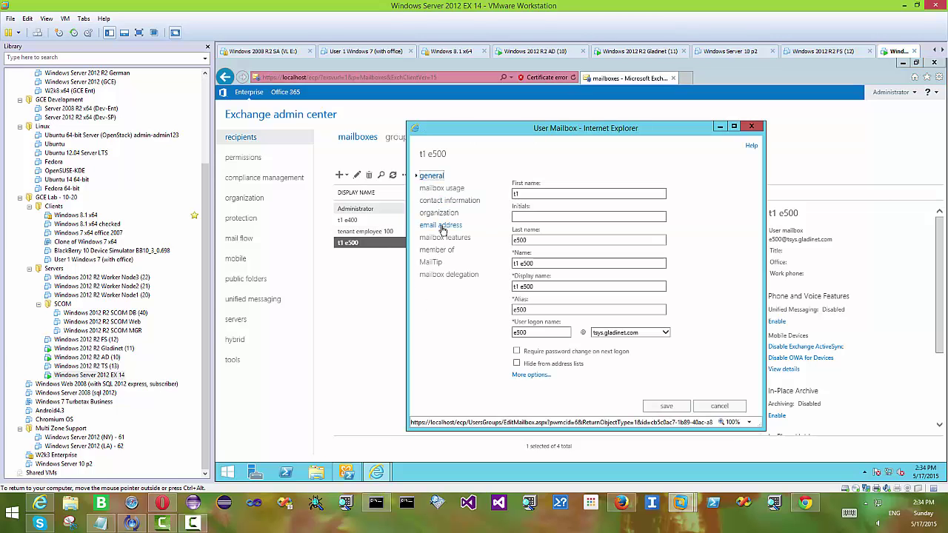
{"action": "left_click", "coordinate": [442, 226]}
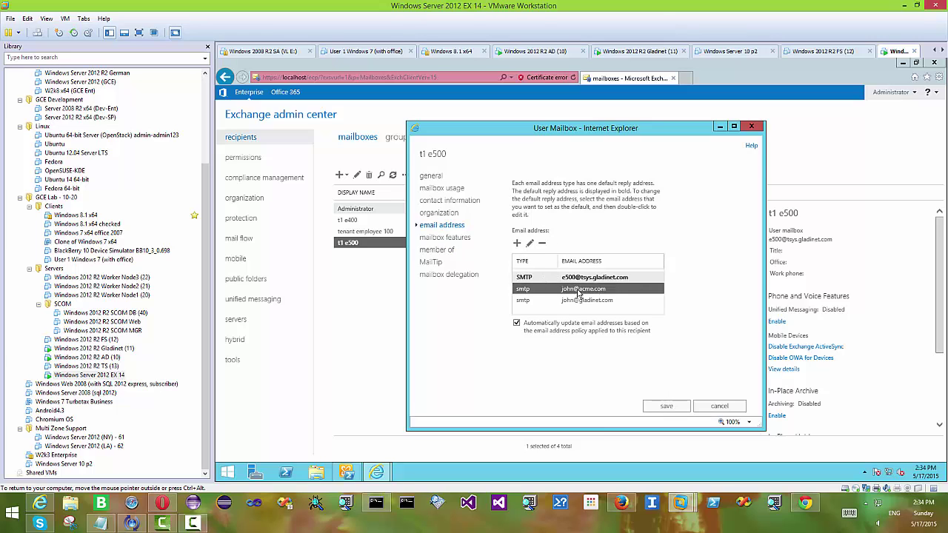